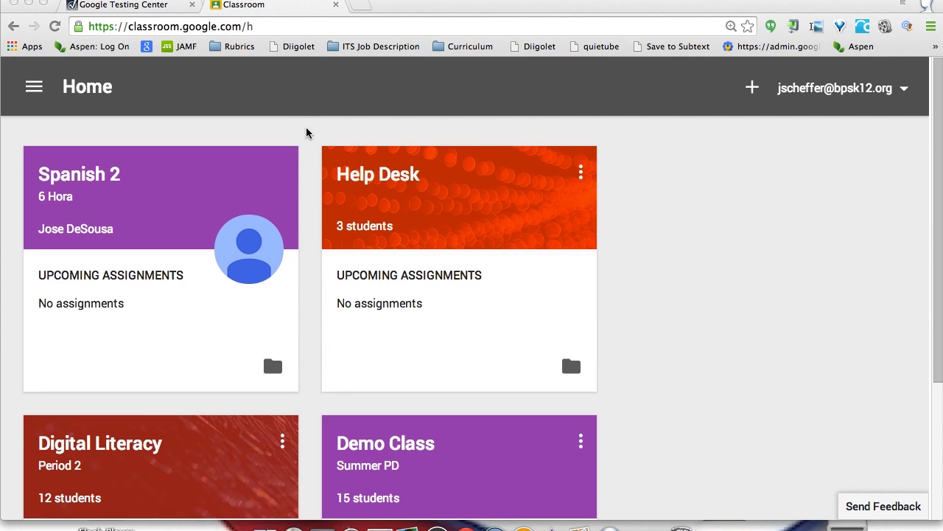
scroll(308, 133, down, 1)
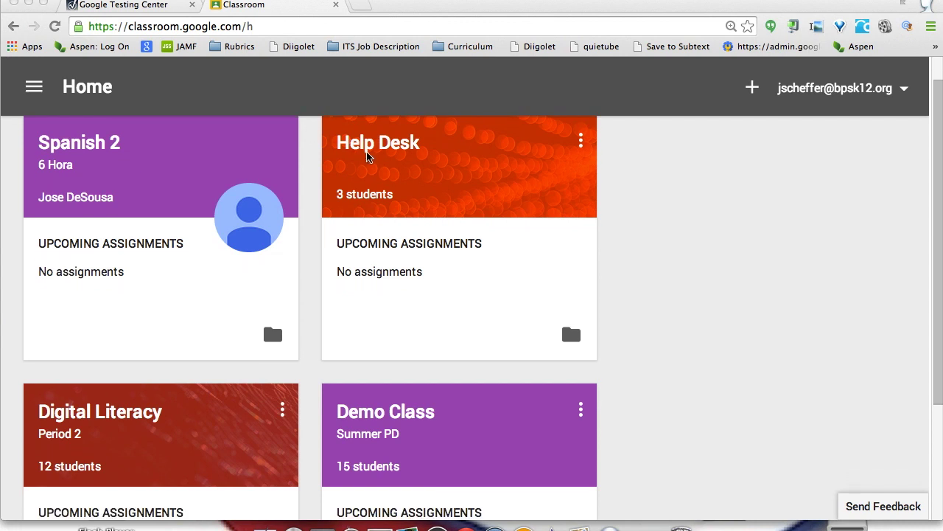
scroll(367, 156, down, 4)
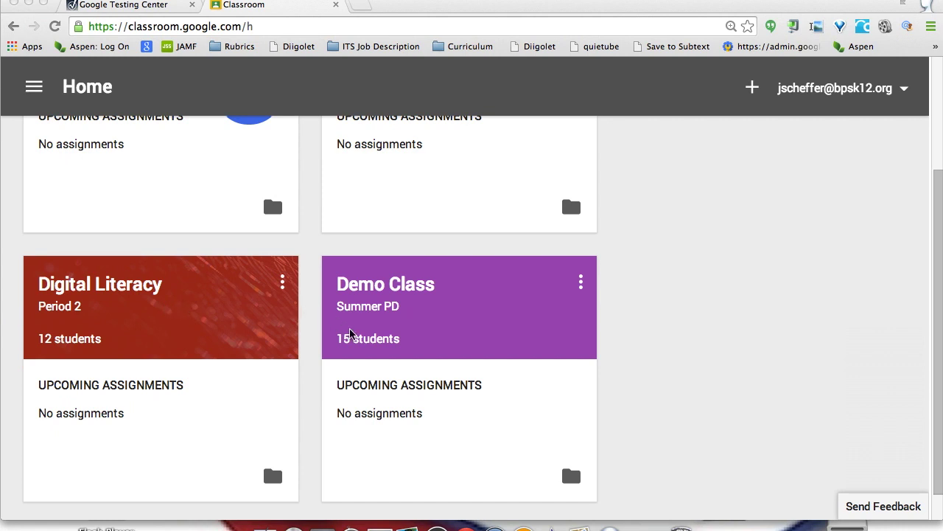
scroll(350, 334, up, 4)
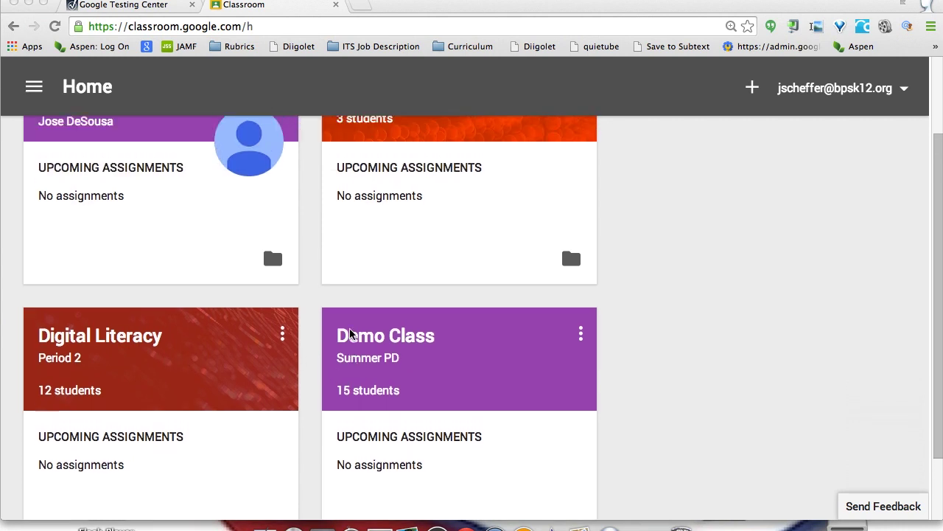
scroll(350, 333, up, 2)
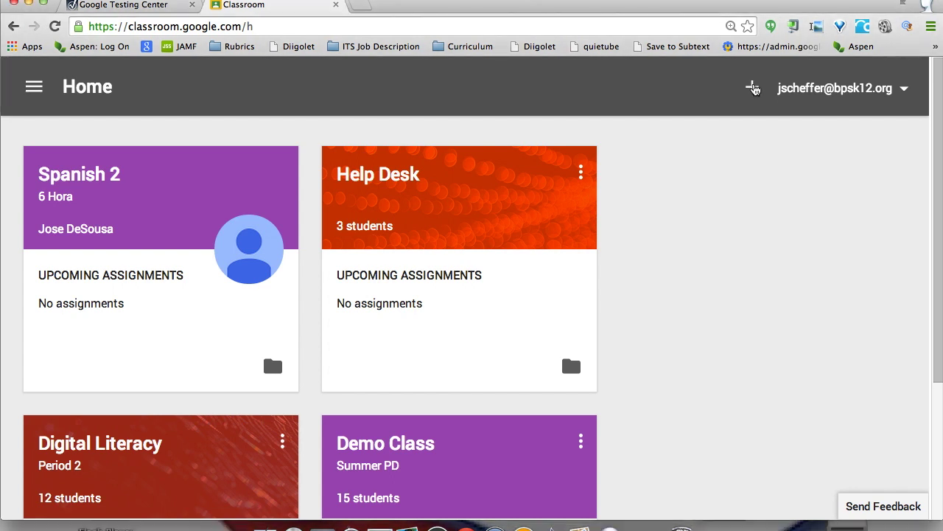
Create a new class named "Digital Literacy" with the section "Period 5"
click(752, 88)
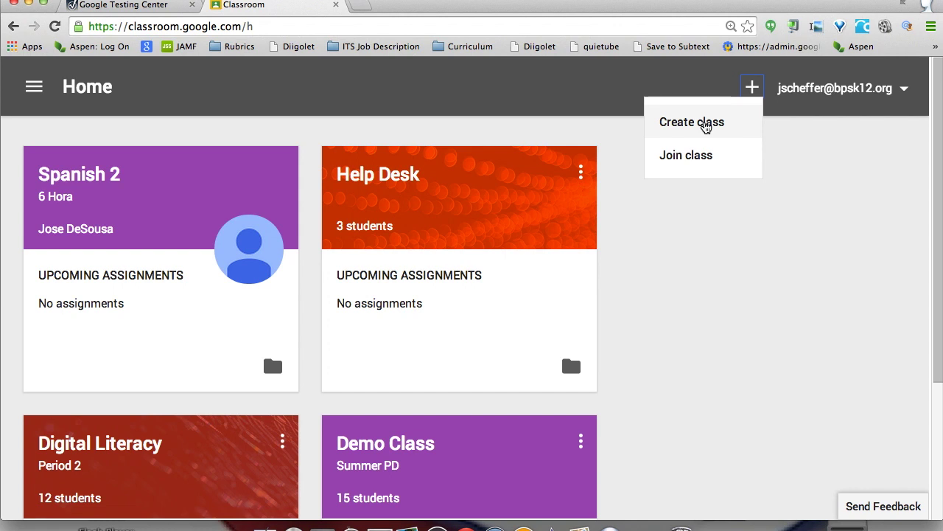
click(705, 124)
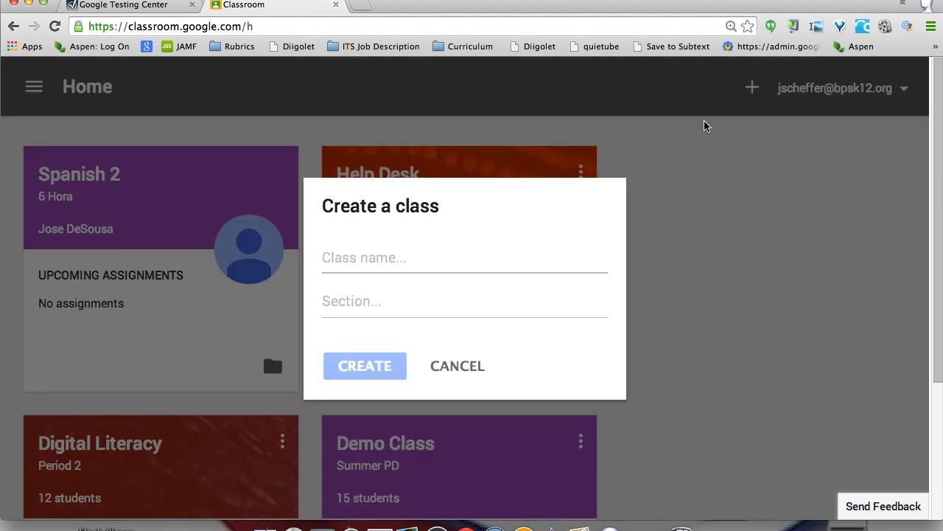
text(Digital Literacy)
click(391, 305)
text(Period 5)
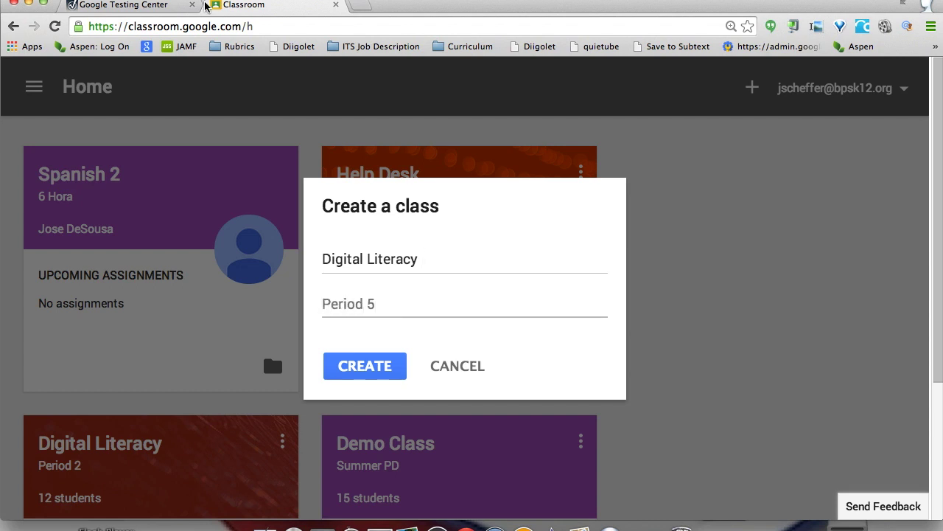
click(363, 366)
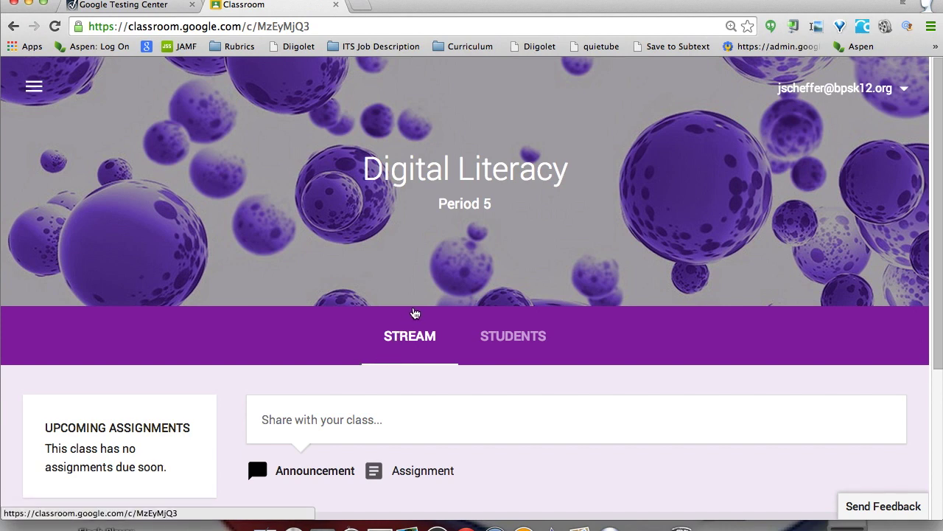
Examine the options for the new class's join code, including resetting and disabling it, without applying any
scroll(426, 308, down, 3)
scroll(425, 308, down, 2)
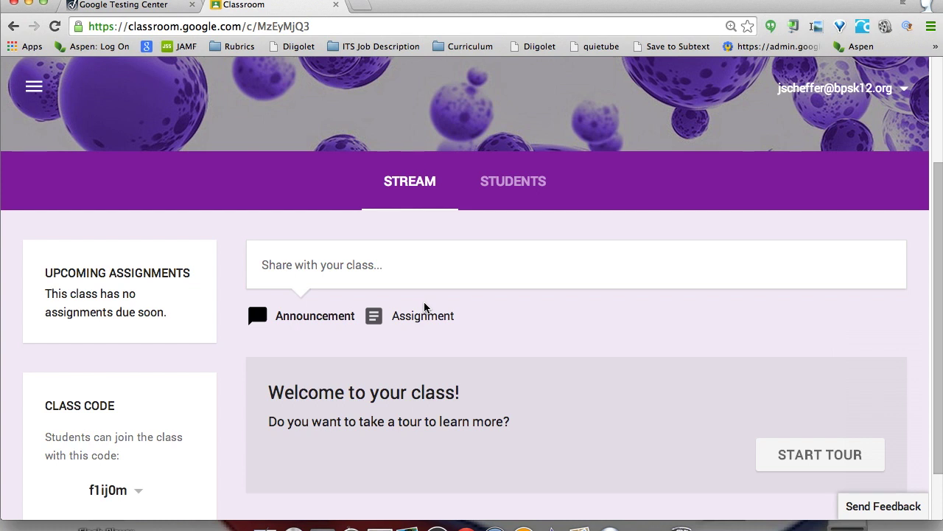
scroll(426, 308, down, 1)
scroll(425, 308, down, 1)
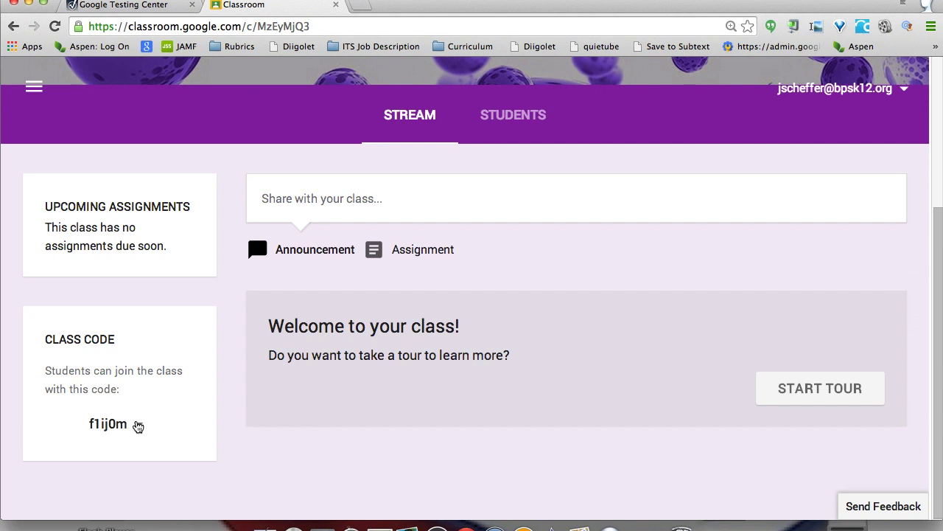
click(138, 426)
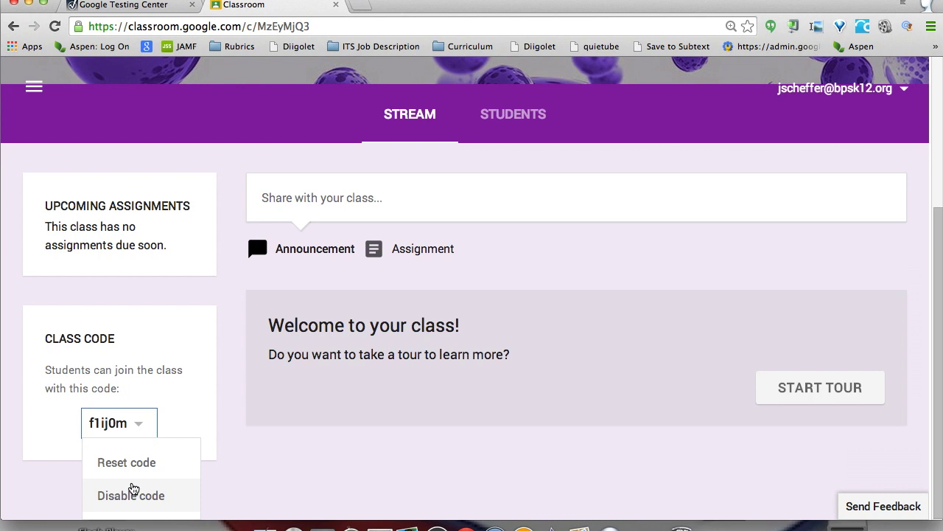
click(182, 421)
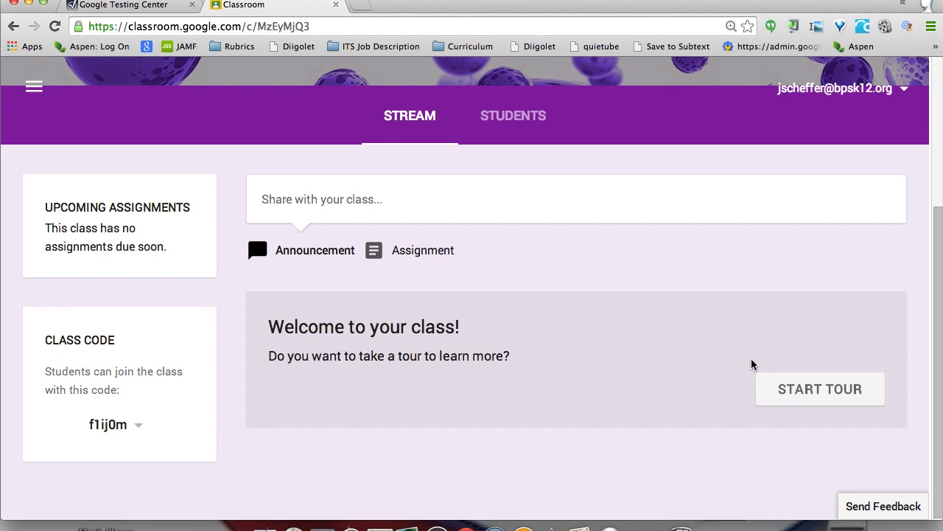
Change the class header photo to the first gallery image, the dark one with blue light streaks
scroll(752, 363, up, 2)
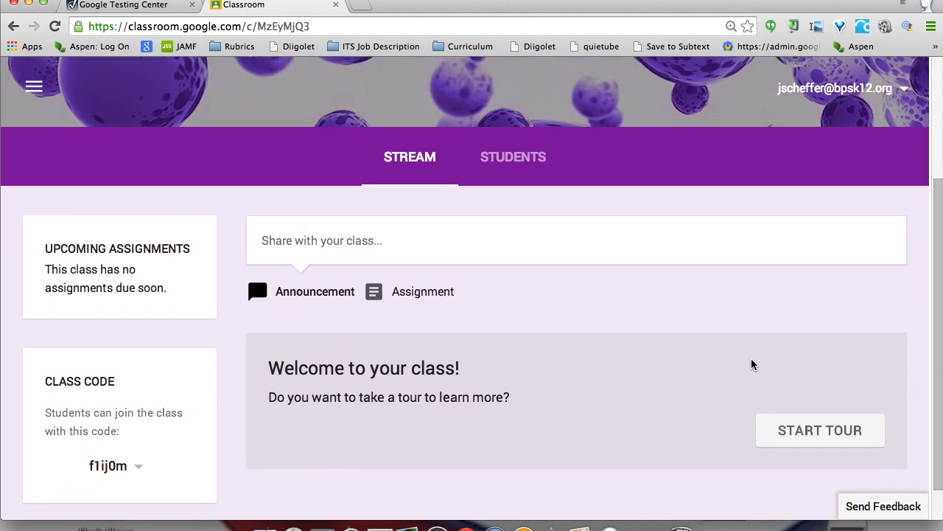
scroll(752, 364, up, 2)
scroll(752, 363, down, 1)
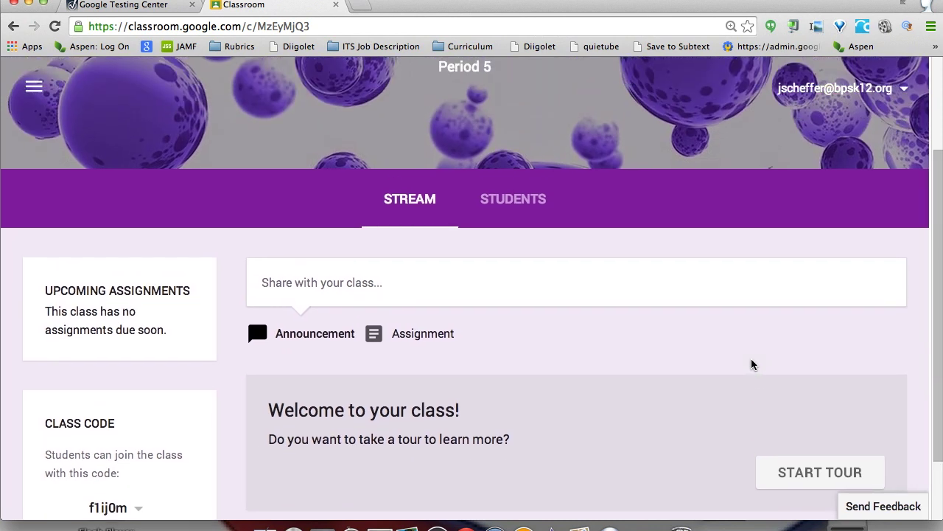
scroll(752, 364, up, 2)
scroll(752, 361, up, 5)
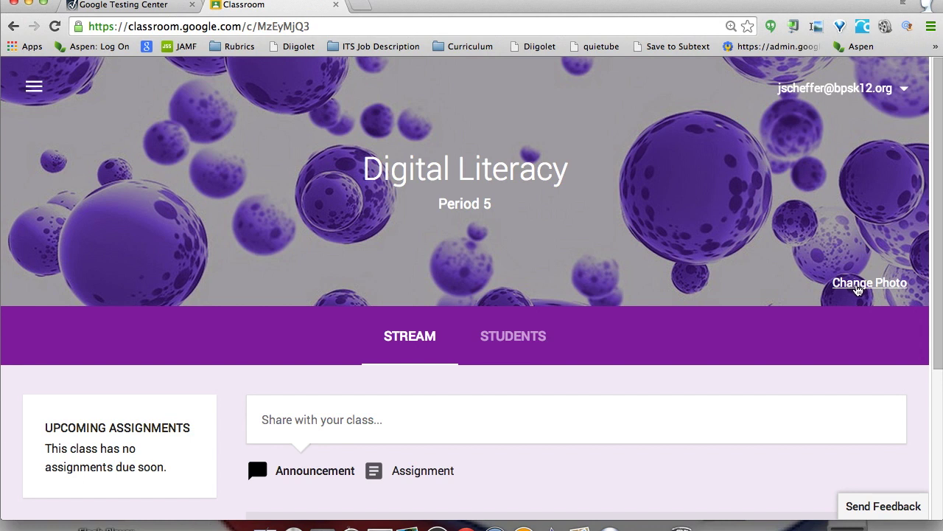
click(858, 285)
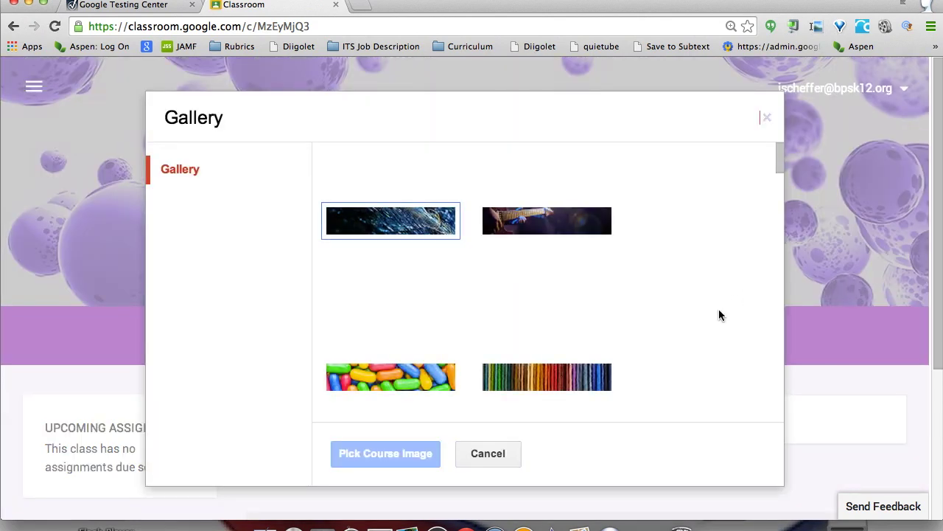
scroll(556, 305, down, 3)
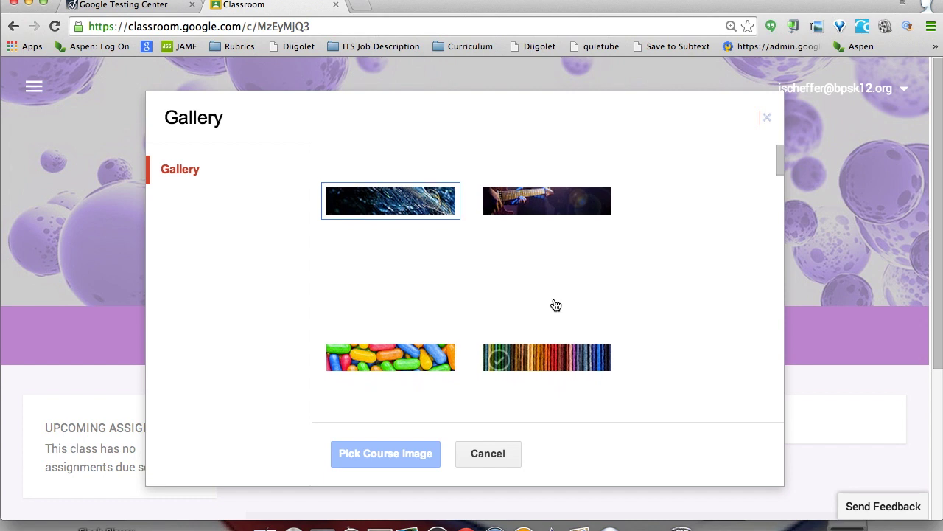
scroll(556, 305, down, 6)
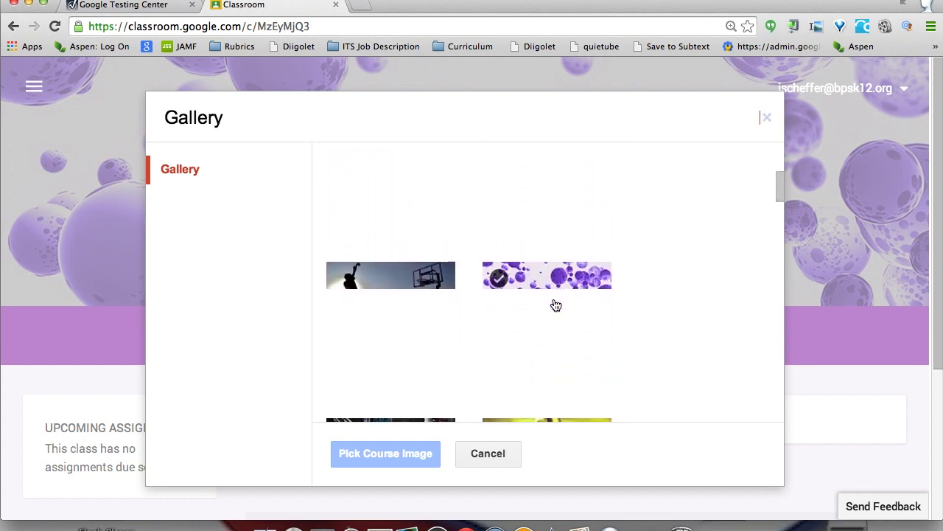
scroll(556, 305, down, 4)
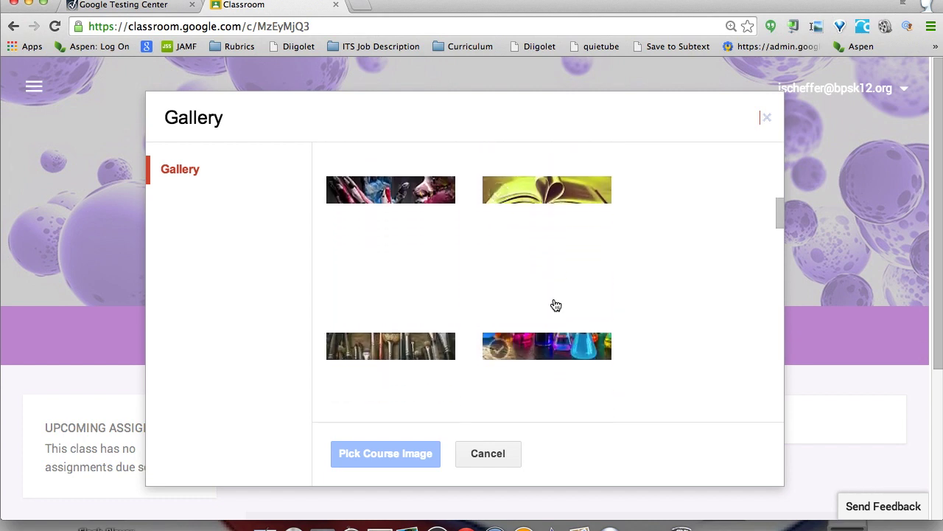
scroll(556, 305, down, 5)
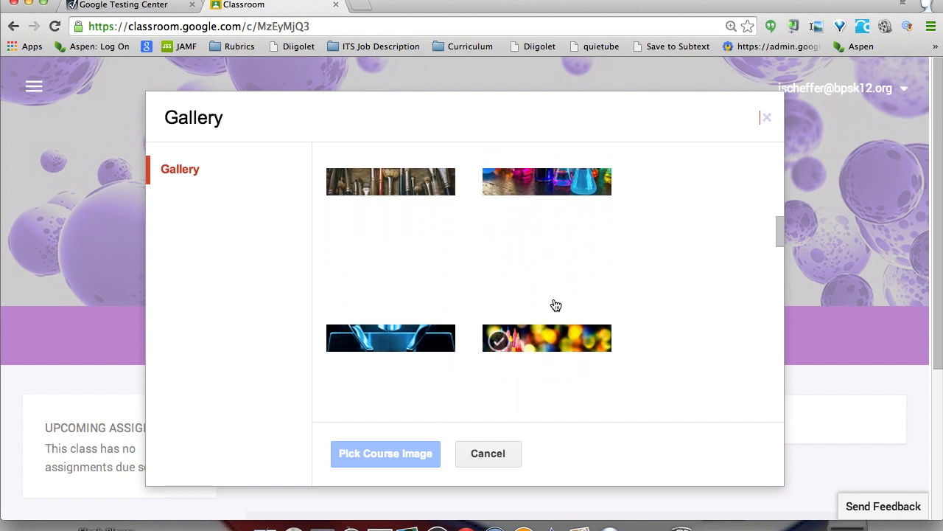
scroll(556, 312, down, 5)
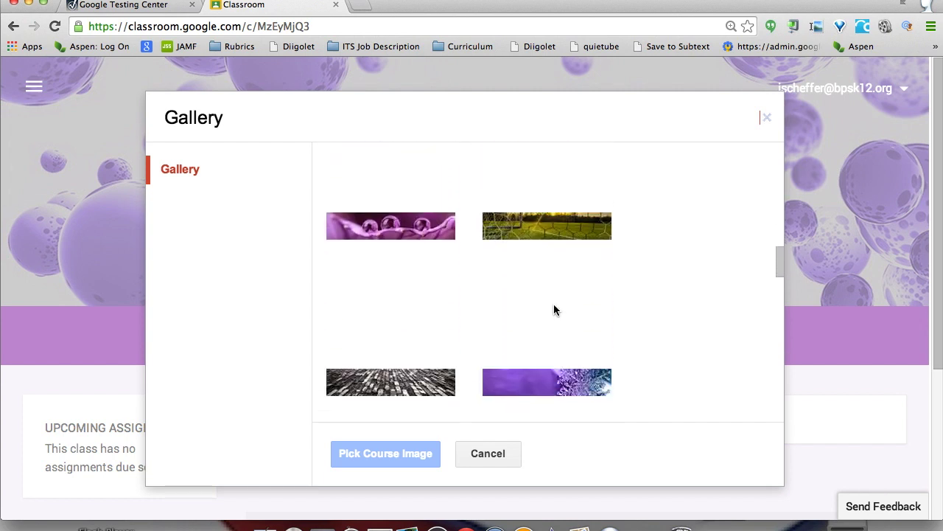
scroll(555, 311, down, 4)
scroll(555, 310, down, 5)
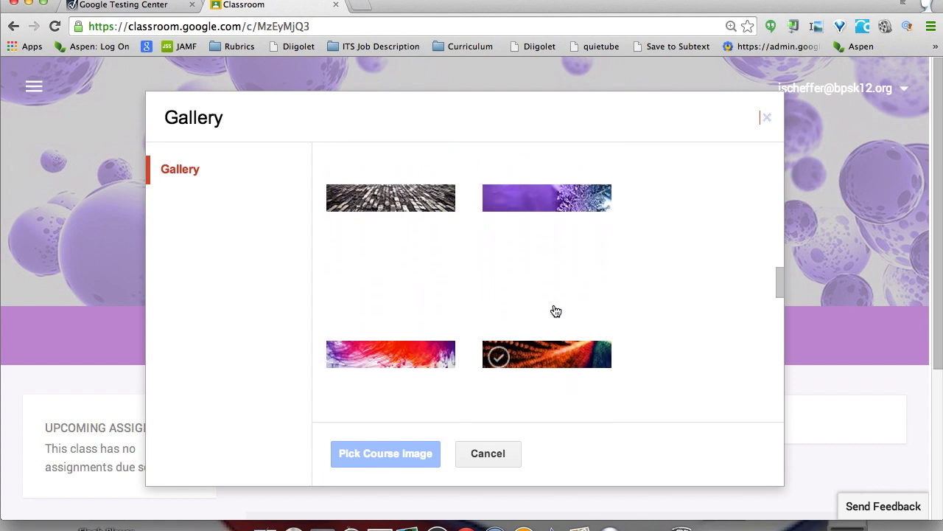
scroll(556, 311, up, 10)
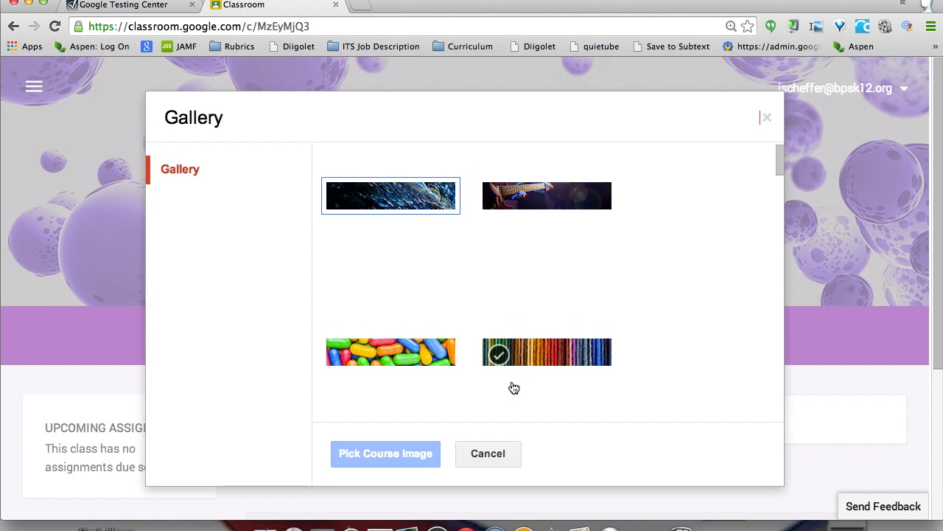
click(342, 200)
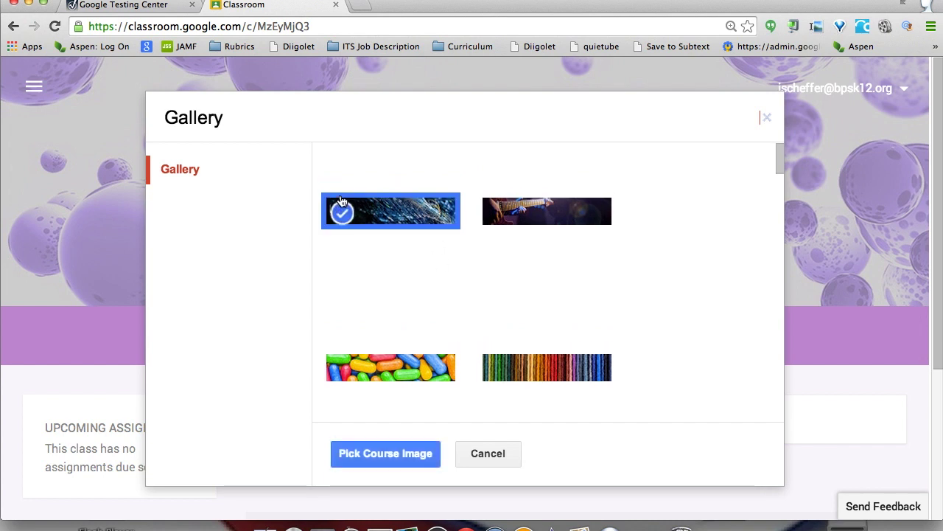
click(374, 457)
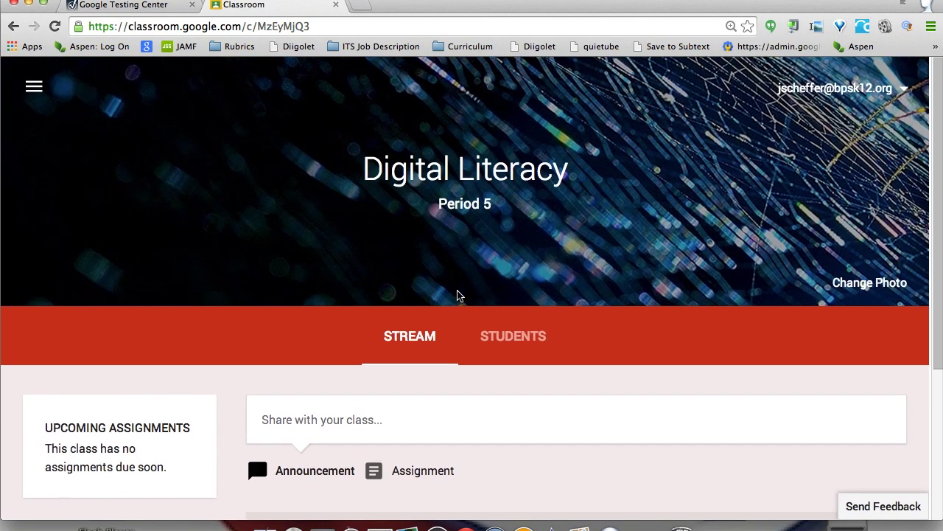
Post the announcement "Welcome back! I hope you all had a great summer!" to the Digital Literacy class stream
scroll(457, 295, down, 3)
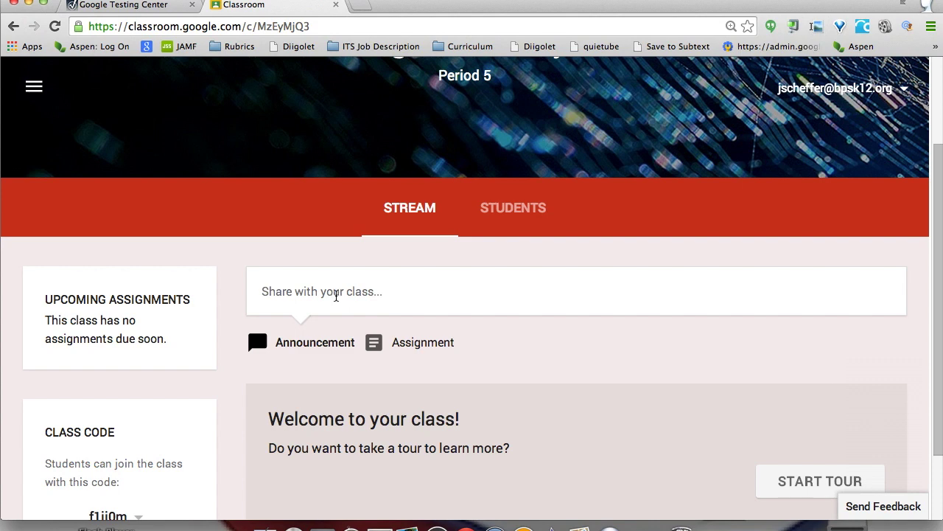
click(337, 295)
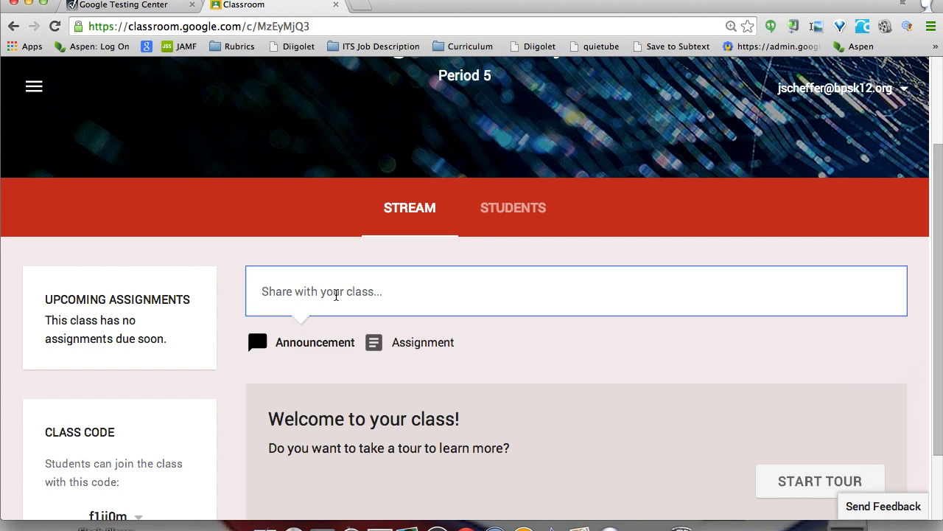
scroll(336, 296, down, 2)
scroll(336, 298, down, 1)
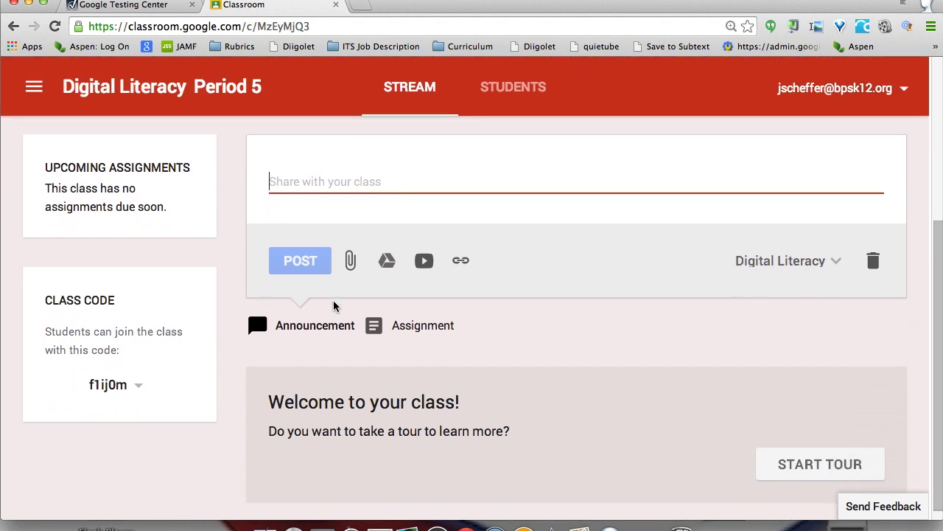
text(Welcome back! I hope you all had a great summer!)
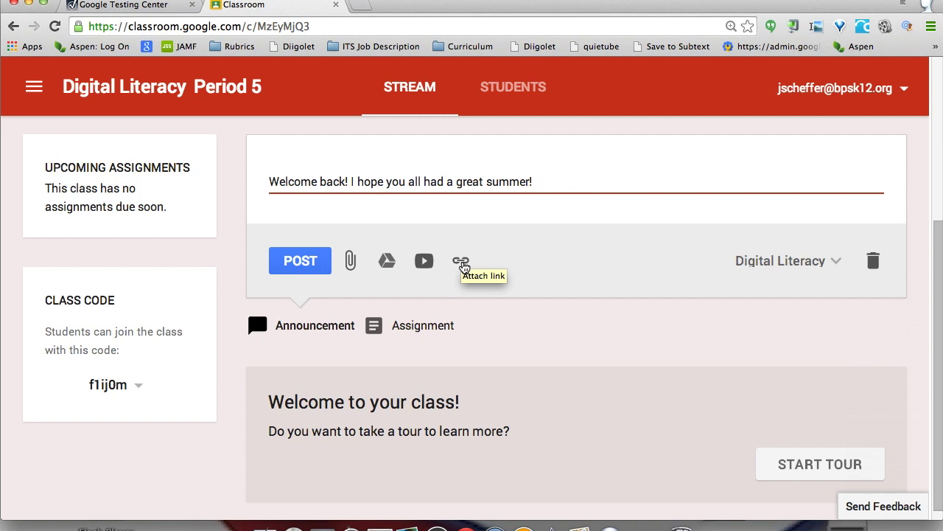
click(297, 261)
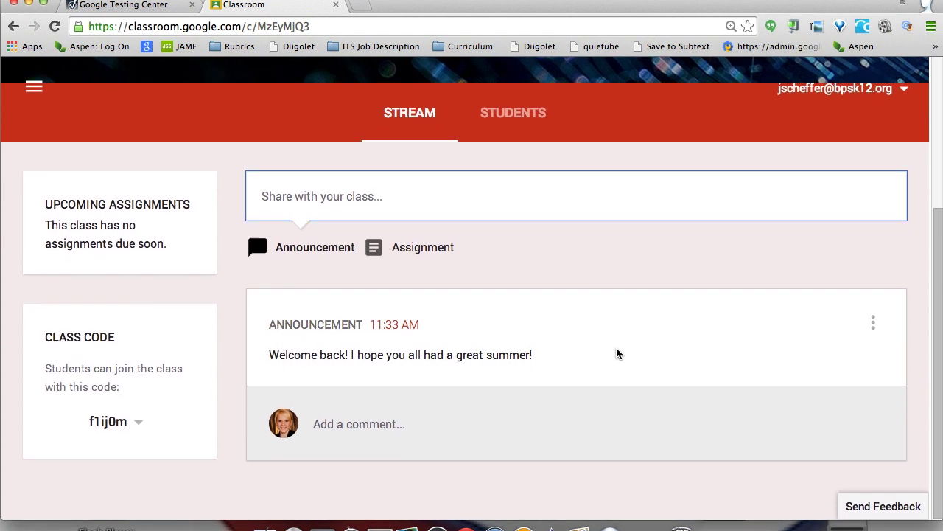
Edit the welcome announcement to add "Please take a moment to introduce yourself." at its end, and save it
click(873, 325)
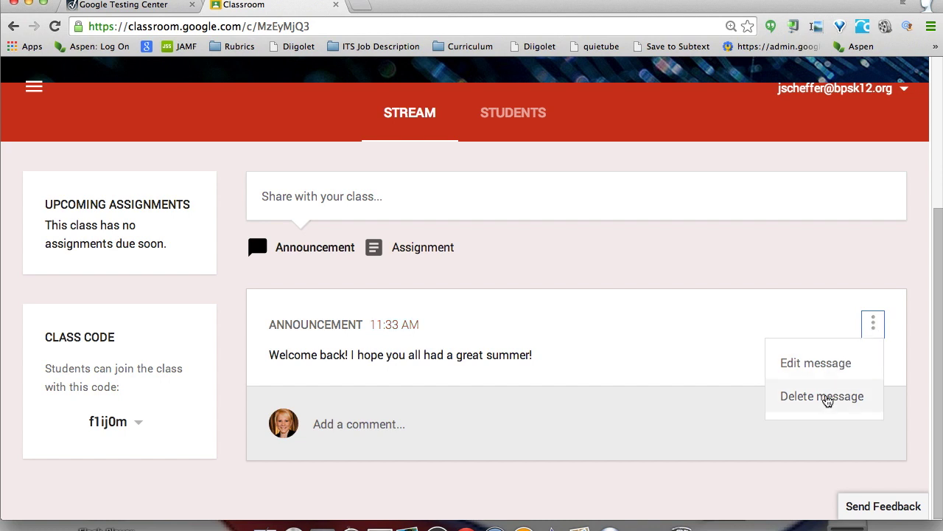
click(816, 363)
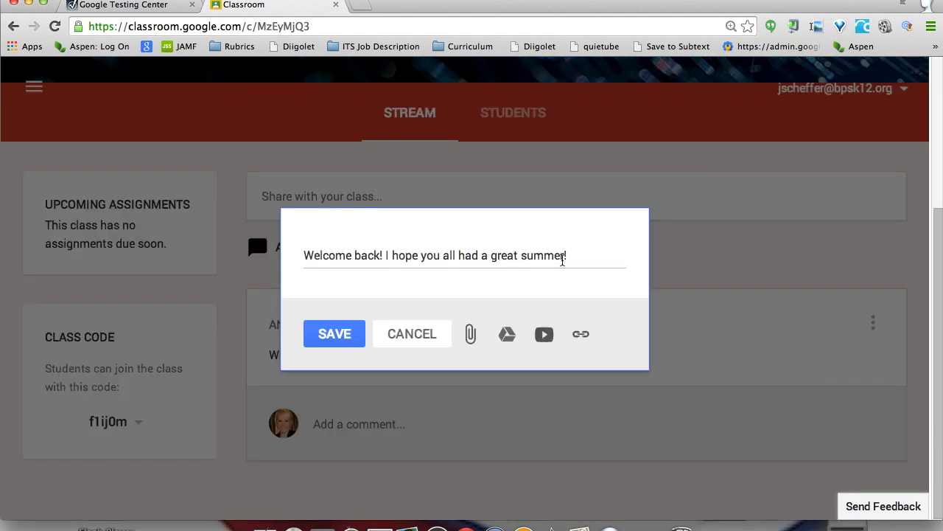
click(580, 255)
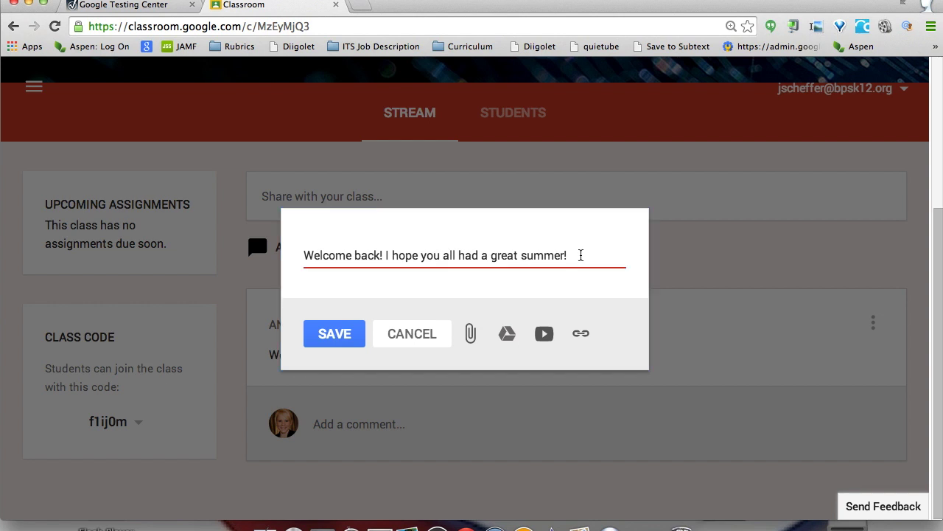
text(Please take a )
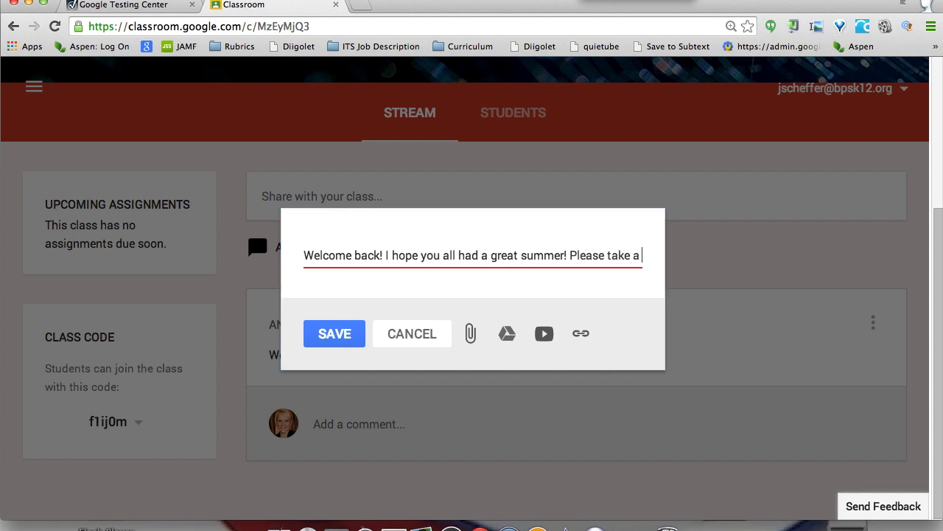
text(moment to int)
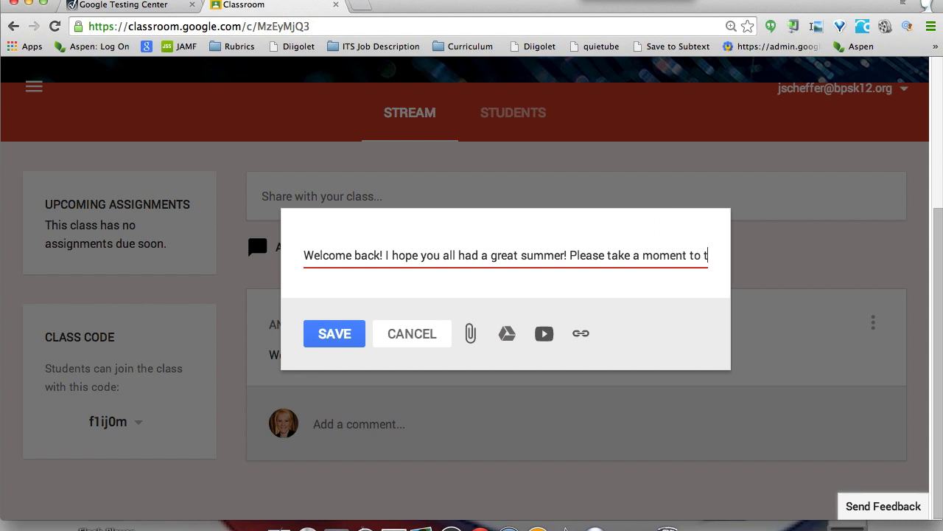
text(roduce)
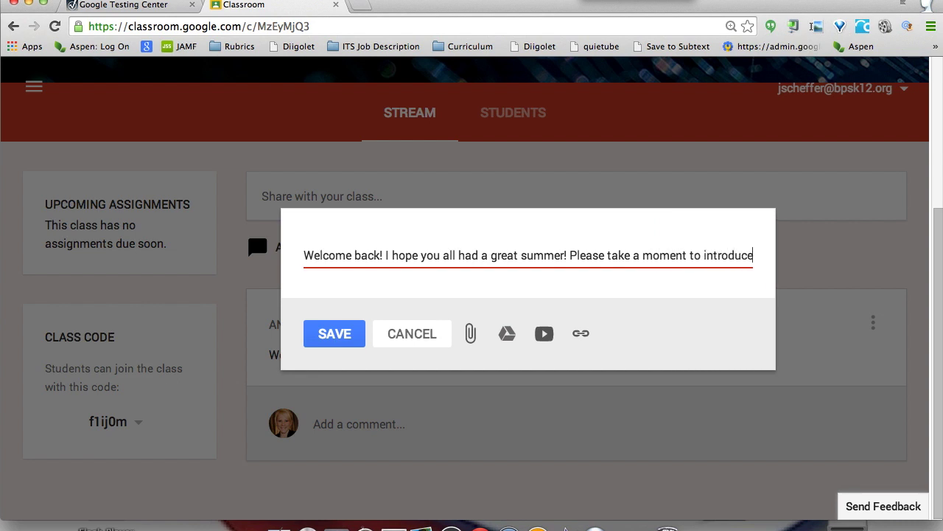
text( yourself.)
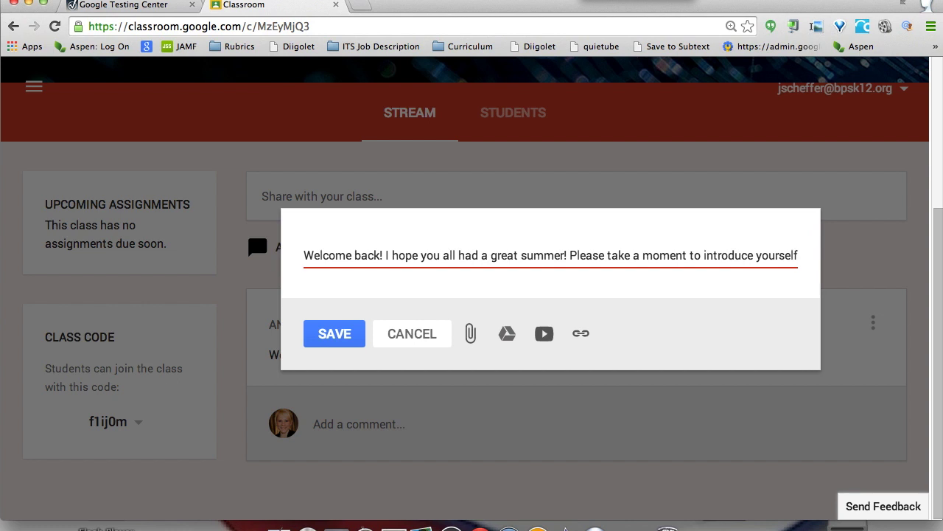
click(335, 332)
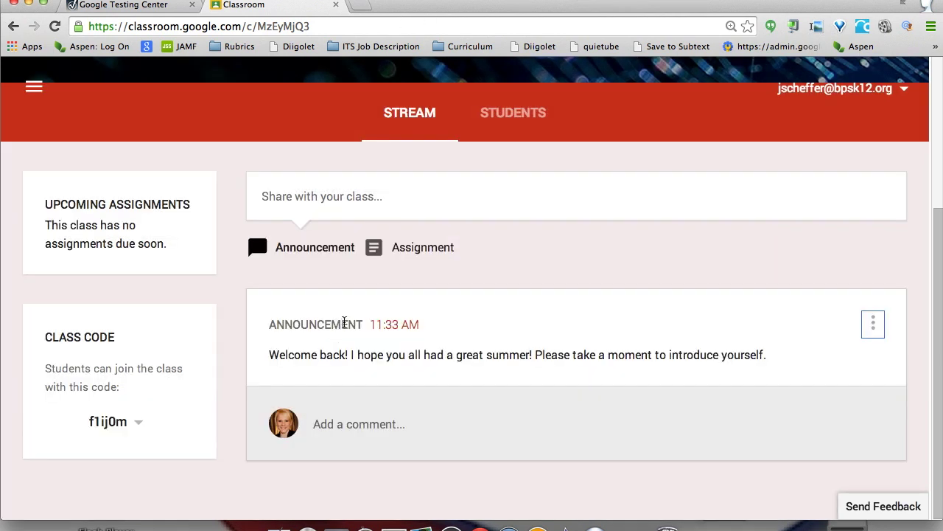
Start a new assignment in the class stream titled "About Me Google Presentation"
scroll(410, 326, down, 1)
scroll(494, 353, up, 1)
click(413, 249)
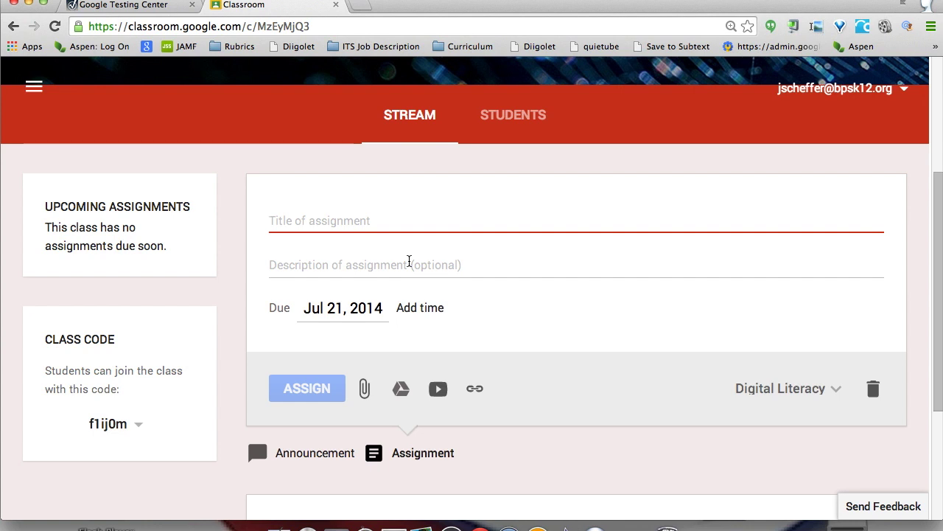
text(Abou)
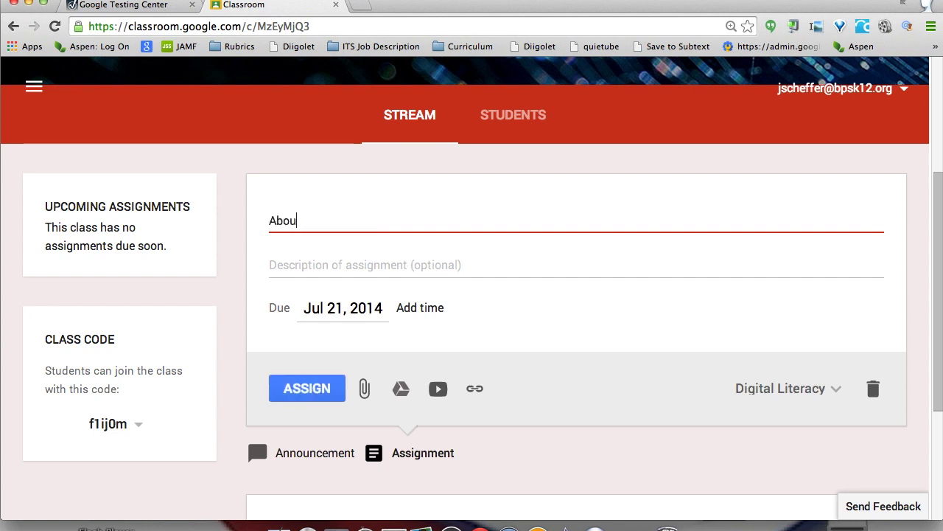
text(t Me Google Presentation)
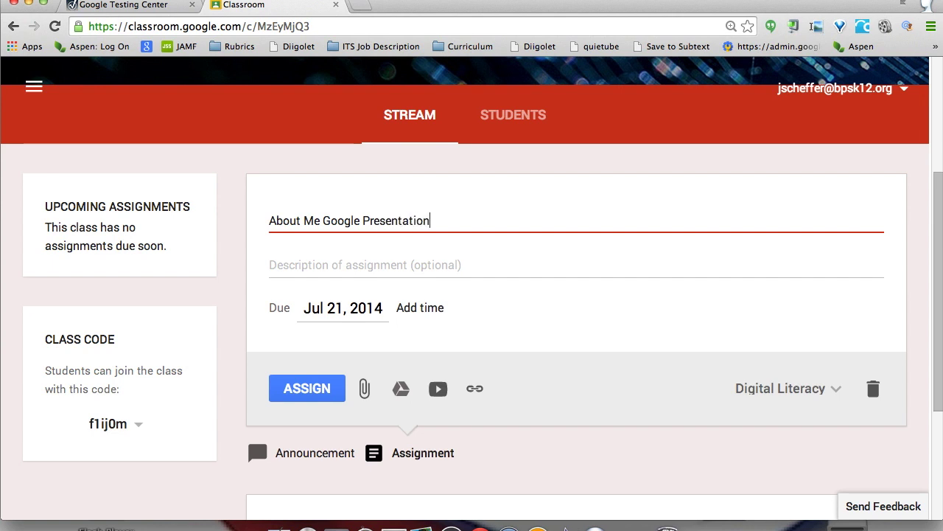
Enter the assignment description "Please create a Google Presentation introducing yourself and highlighting the best parts of your summer."
click(345, 264)
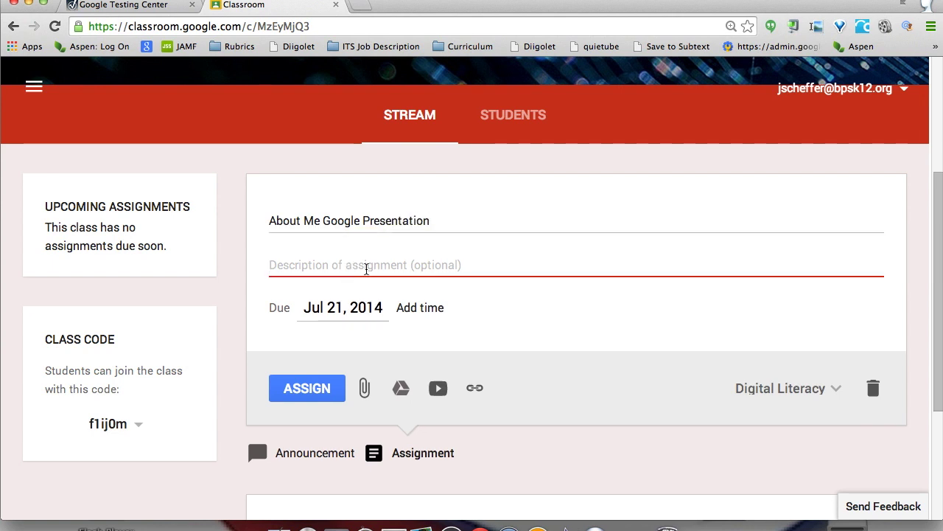
text(Plea)
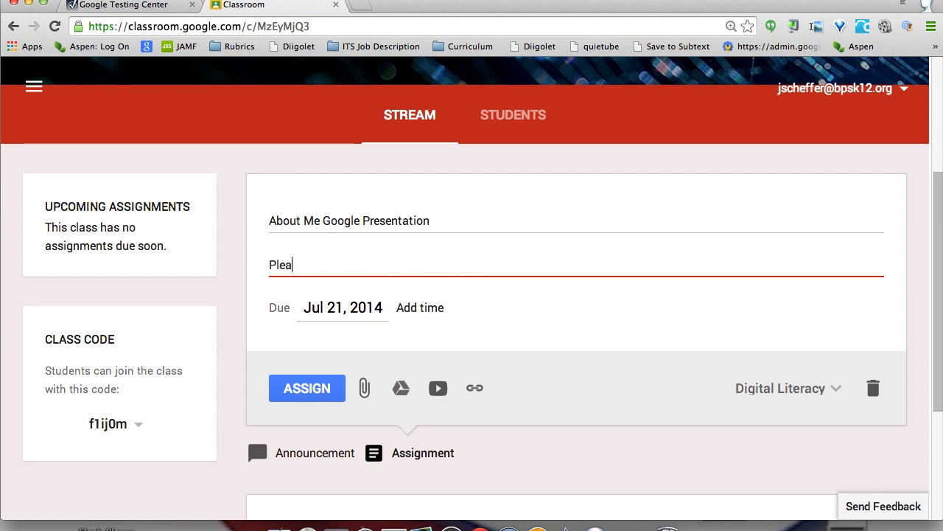
text(se create a Google Pre)
text(sentation )
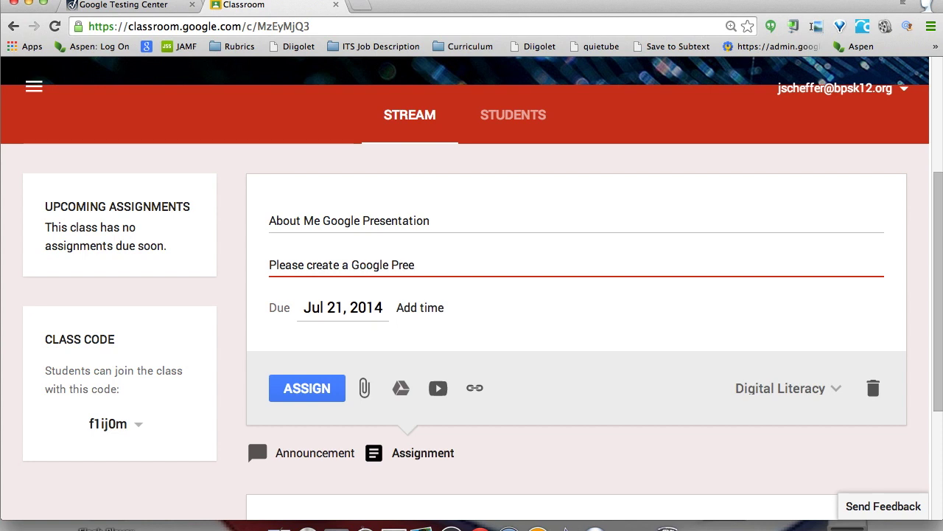
text(introducing)
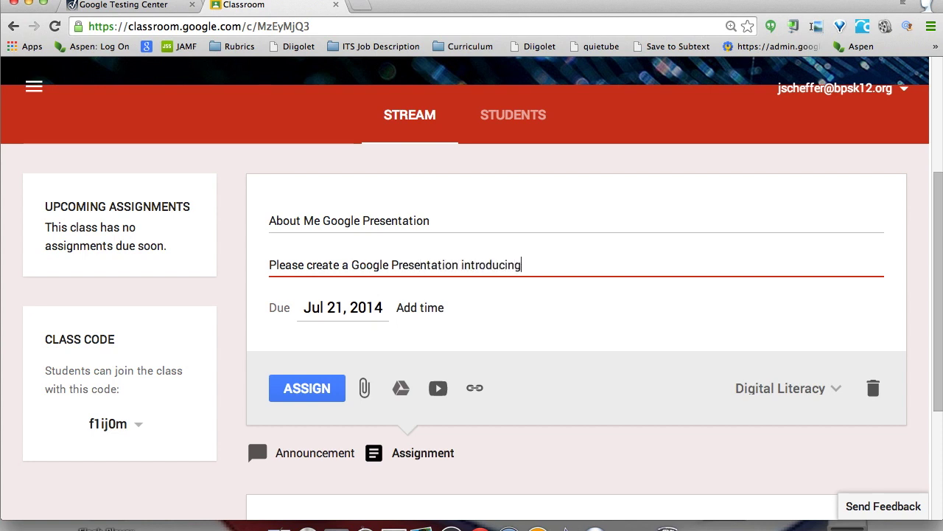
text( yourself and hi)
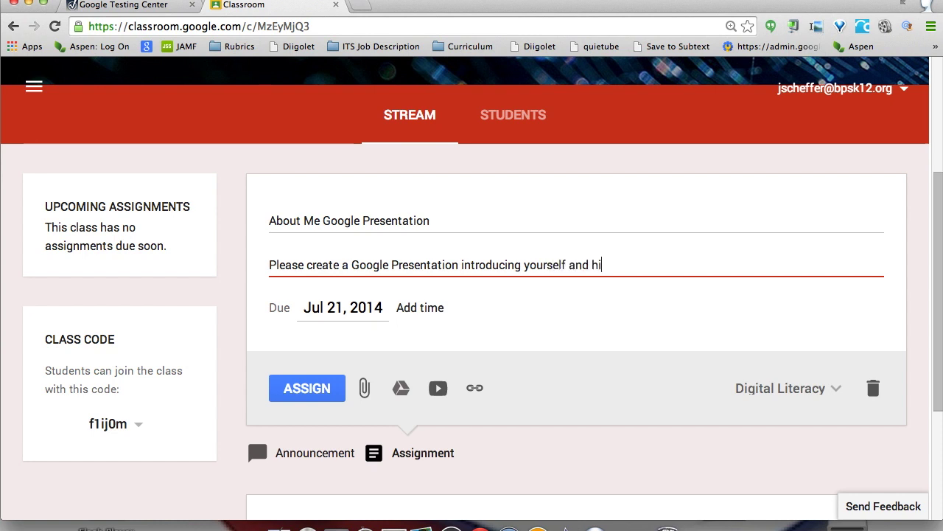
text(ghlighting the b)
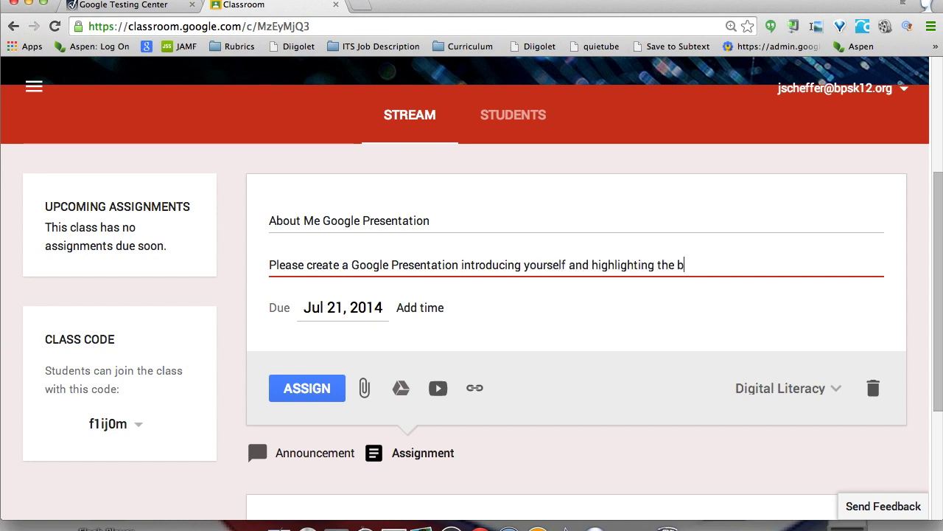
text(est parts of your summer.)
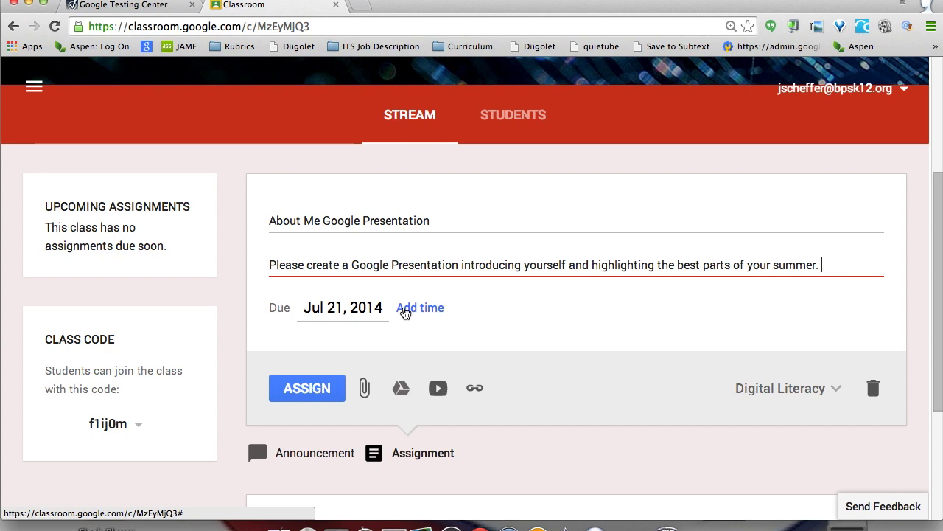
Set the assignment's due date to Sep 12, 2014
click(379, 308)
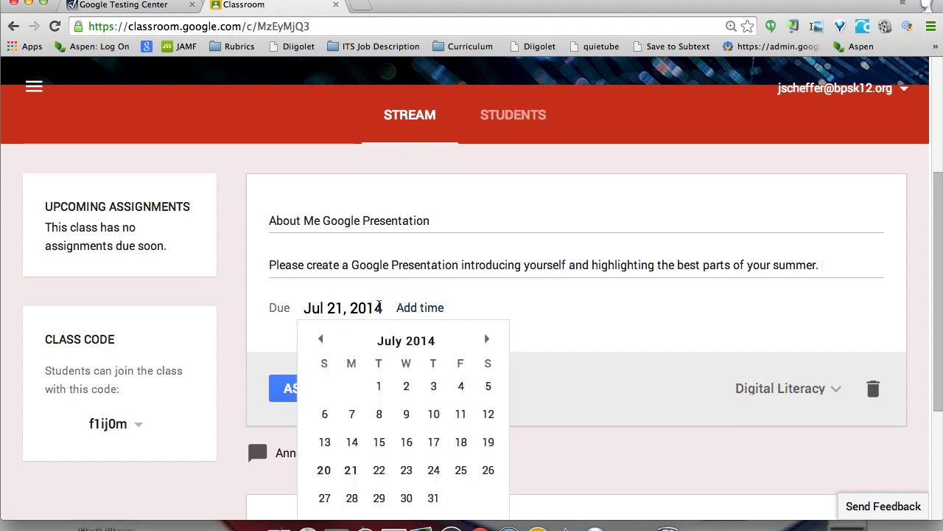
click(486, 338)
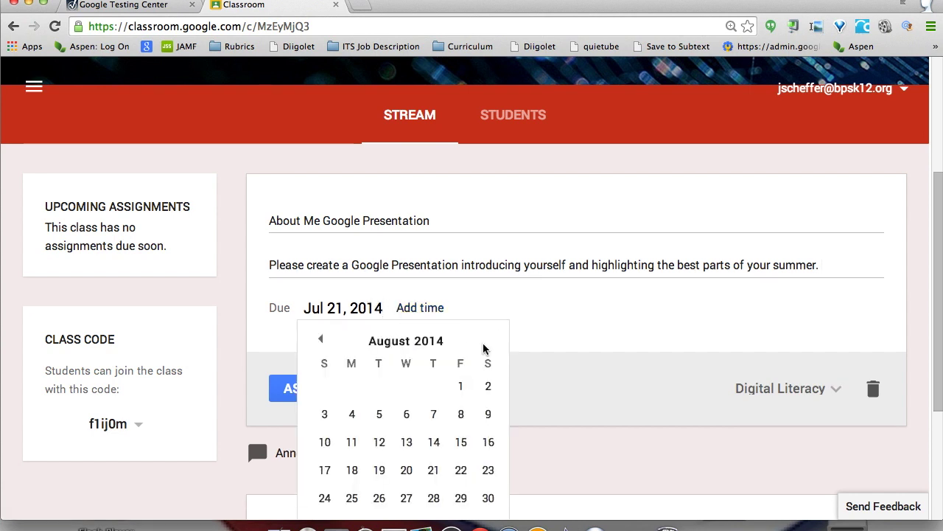
scroll(486, 344, down, 3)
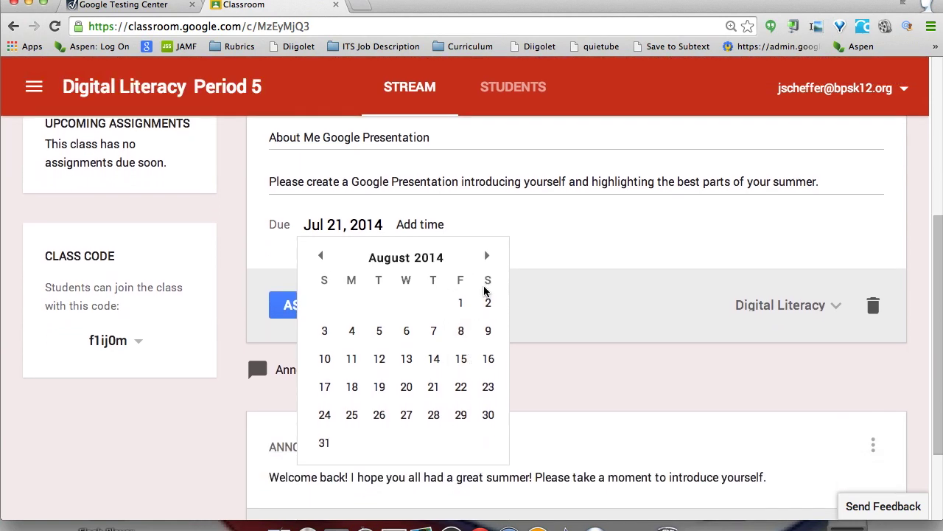
click(486, 258)
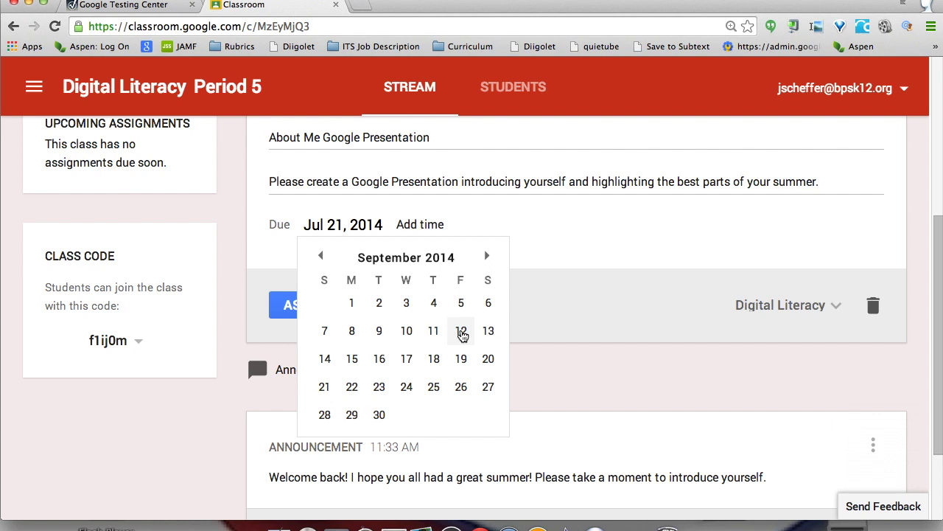
click(461, 334)
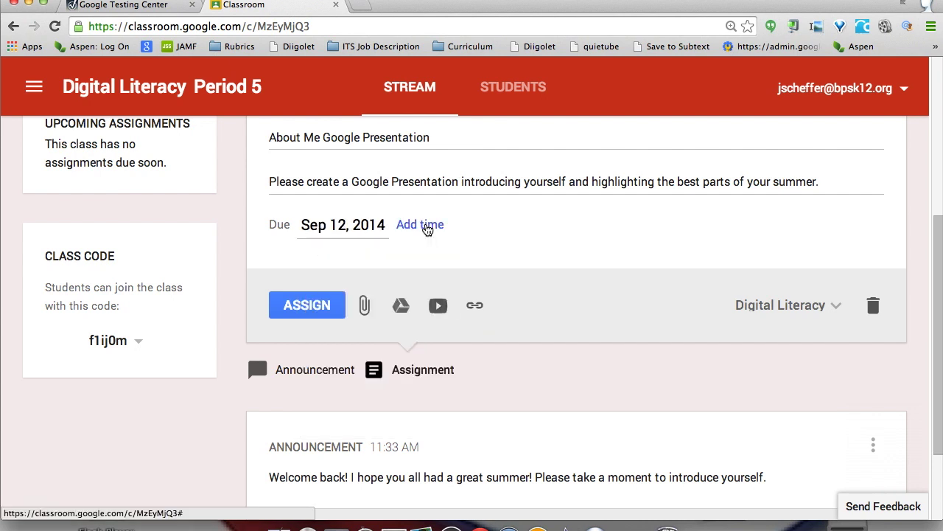
Add a due time of 2:00 PM and assign the assignment to the Digital Literacy class
click(425, 227)
click(453, 224)
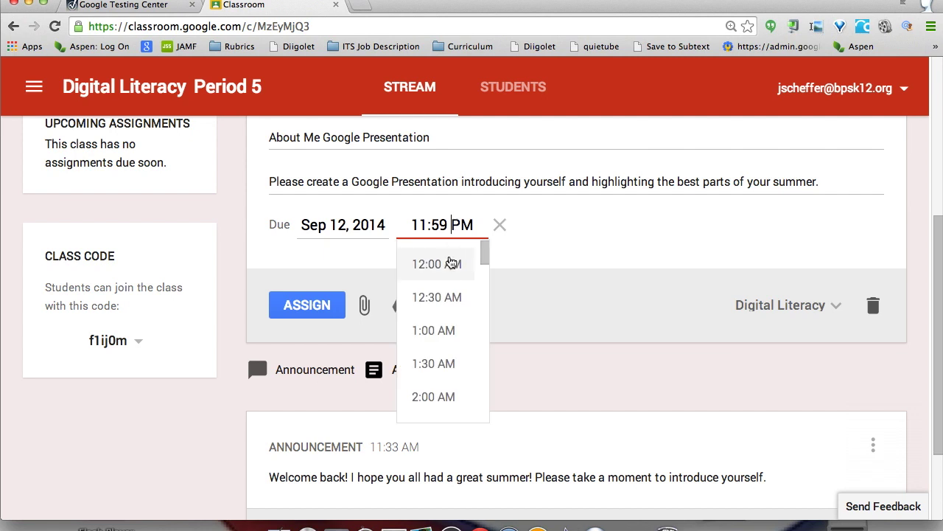
scroll(438, 301, down, 5)
scroll(440, 307, down, 8)
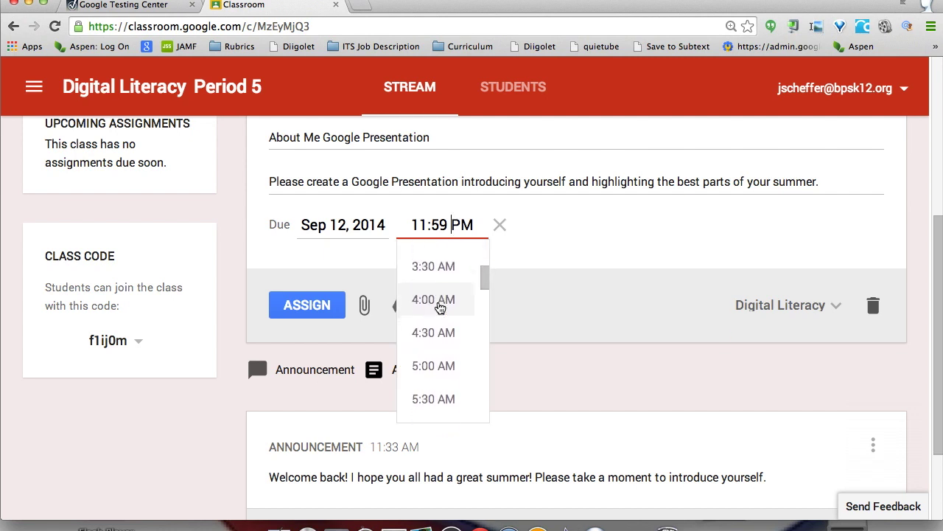
scroll(440, 307, down, 12)
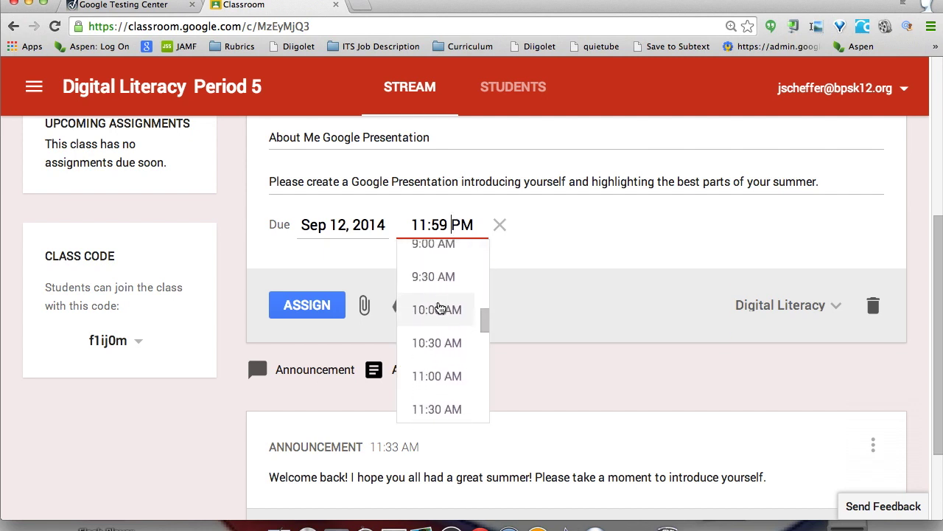
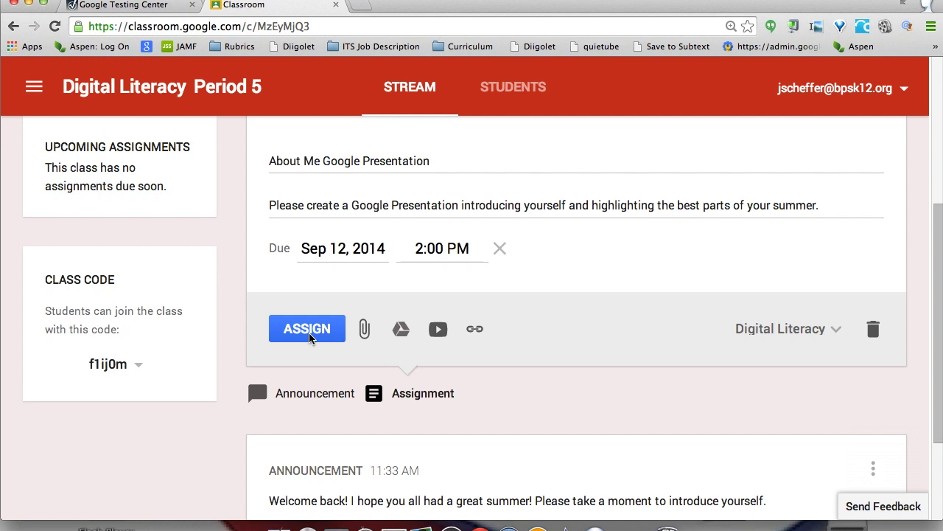
click(310, 329)
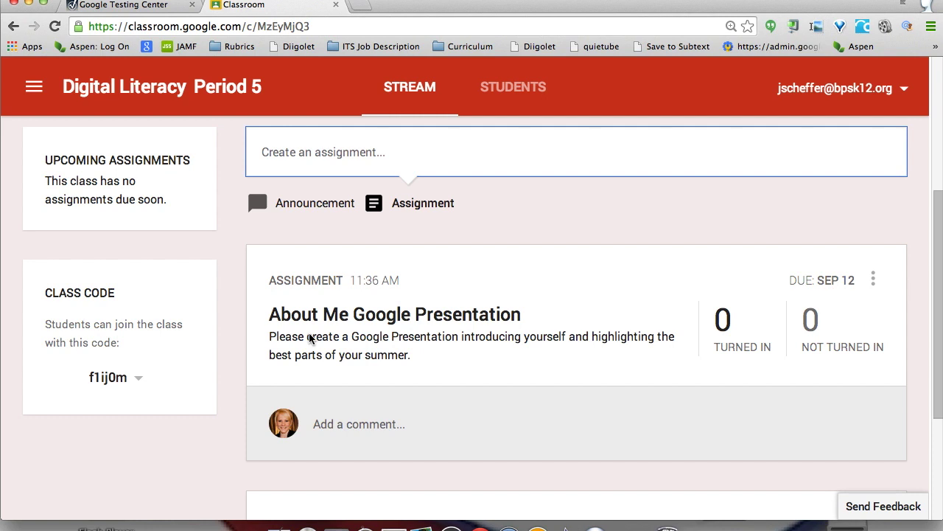
Open the student submissions of the About Me Google Presentation assignment and examine the point value options without changing them
scroll(314, 339, up, 1)
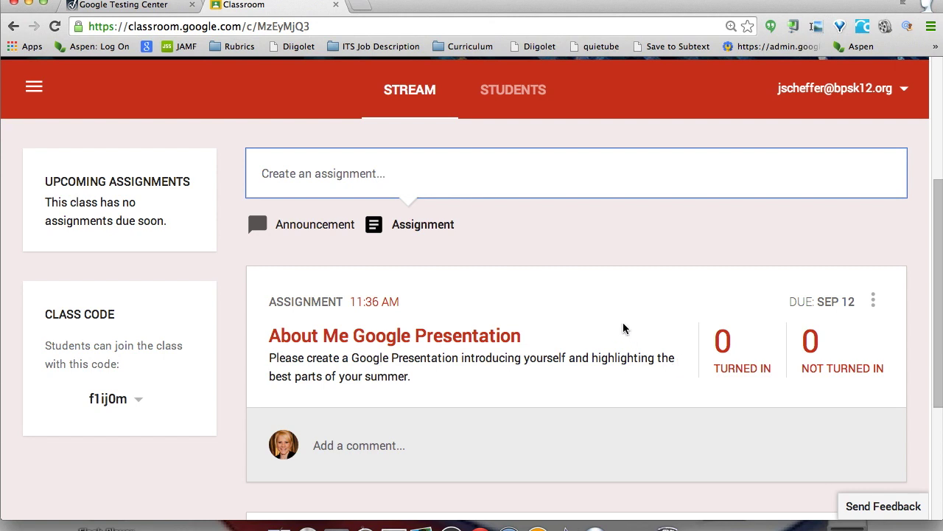
click(489, 338)
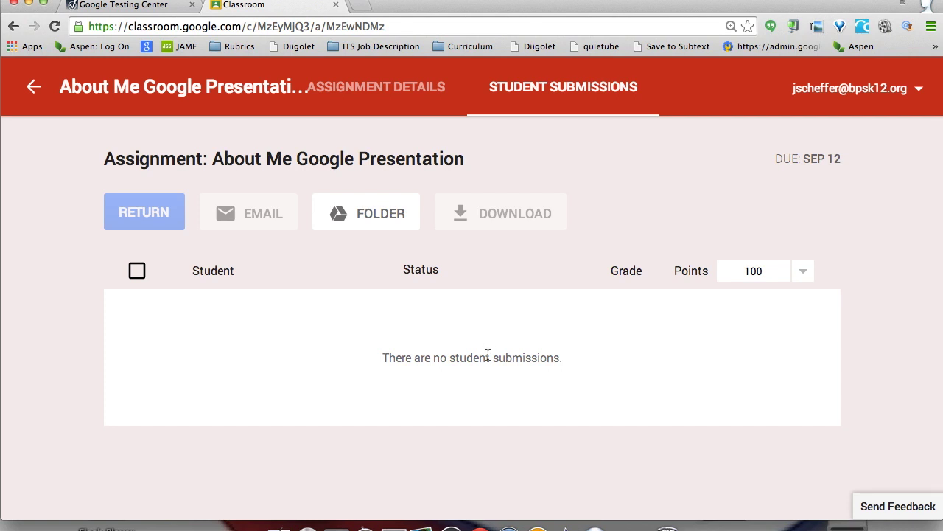
click(804, 272)
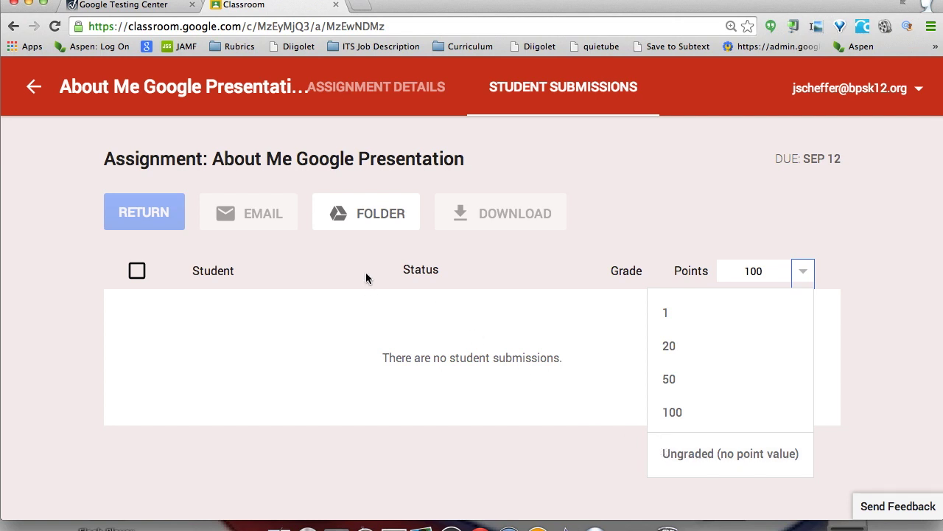
Open the About Me Google Presentation assignment's folder in Google Drive, and select the Classroom folder in My Drive
click(370, 213)
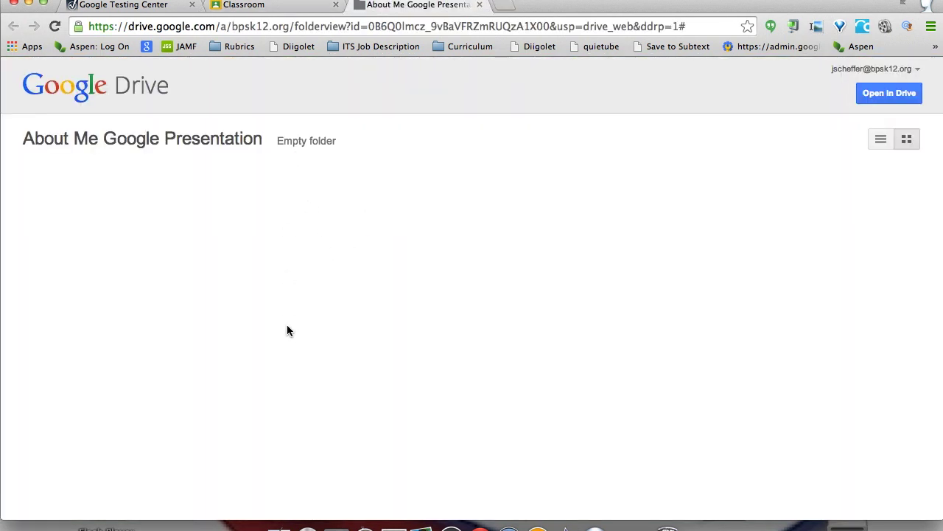
click(884, 94)
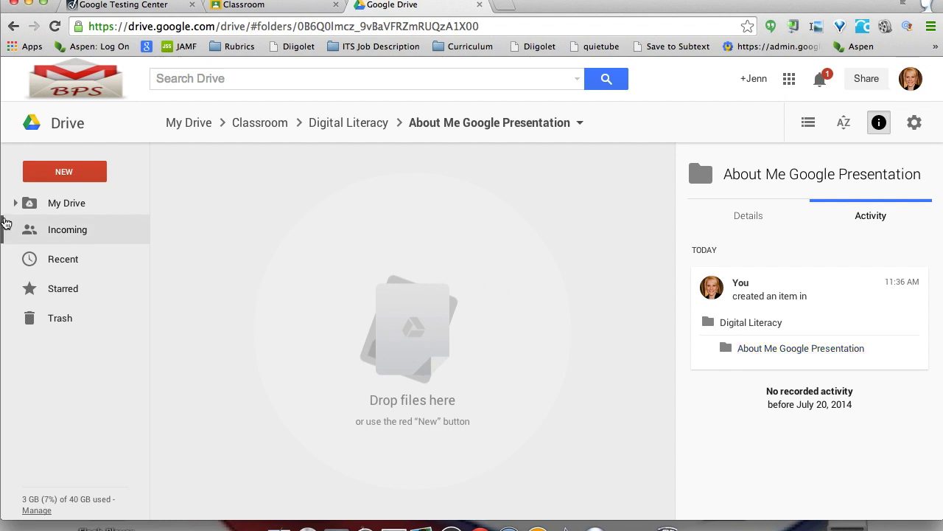
click(61, 206)
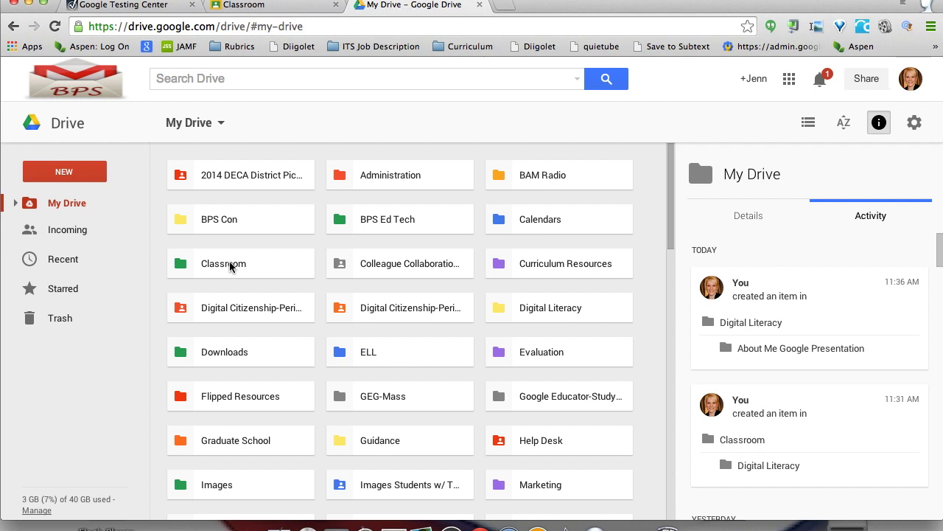
click(230, 266)
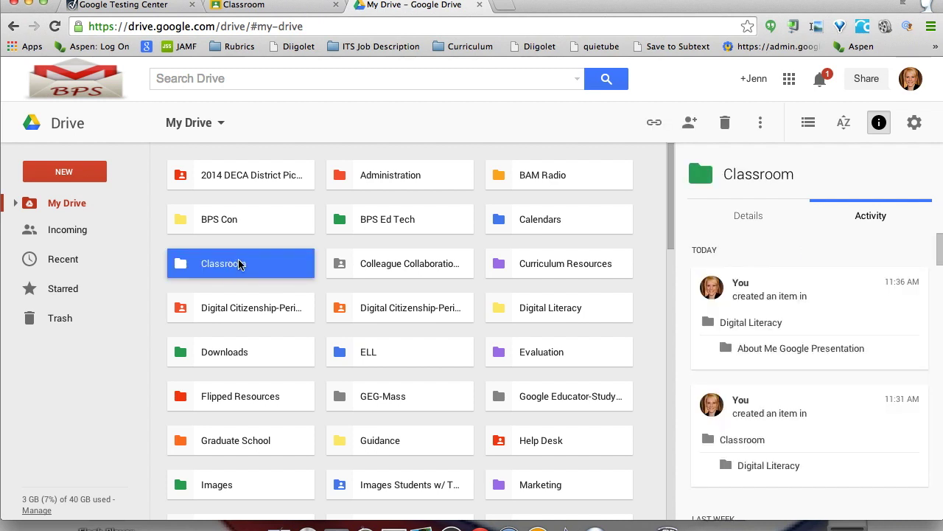
Examine the recent activity history of the Classroom folder
scroll(730, 331, down, 1)
scroll(734, 333, down, 3)
scroll(734, 333, up, 3)
scroll(734, 333, down, 4)
scroll(734, 330, down, 2)
scroll(734, 330, down, 2)
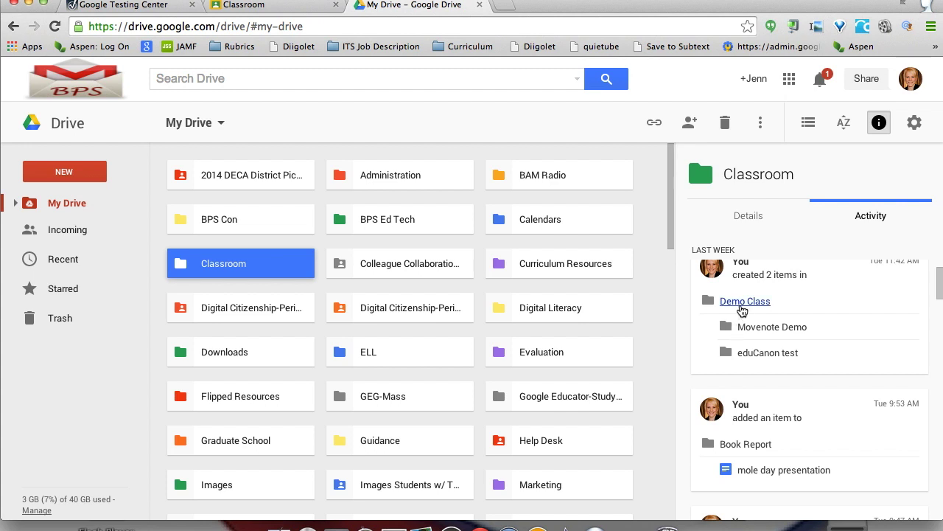
scroll(726, 364, down, 3)
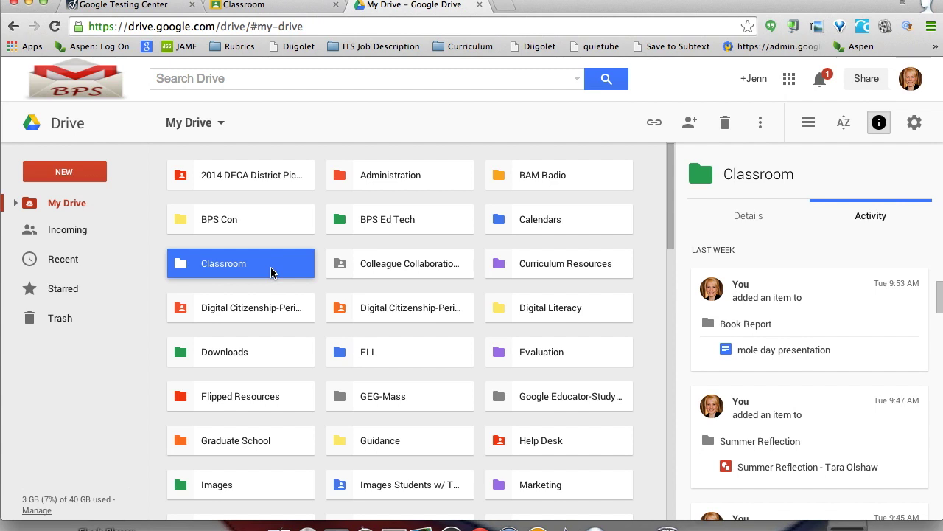
Switch back to Google Classroom and review the assignment, announcement and upcoming assignments in the Digital Literacy Period 5 stream
click(293, 7)
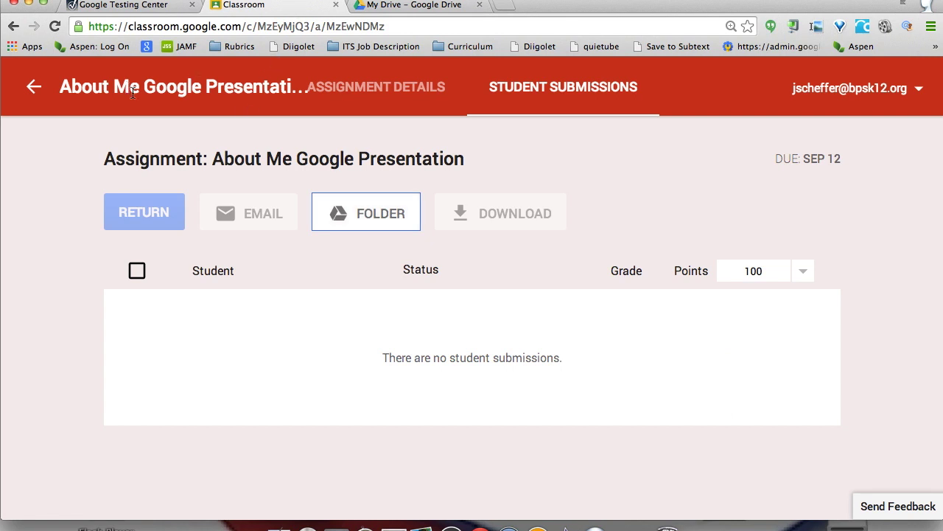
click(37, 89)
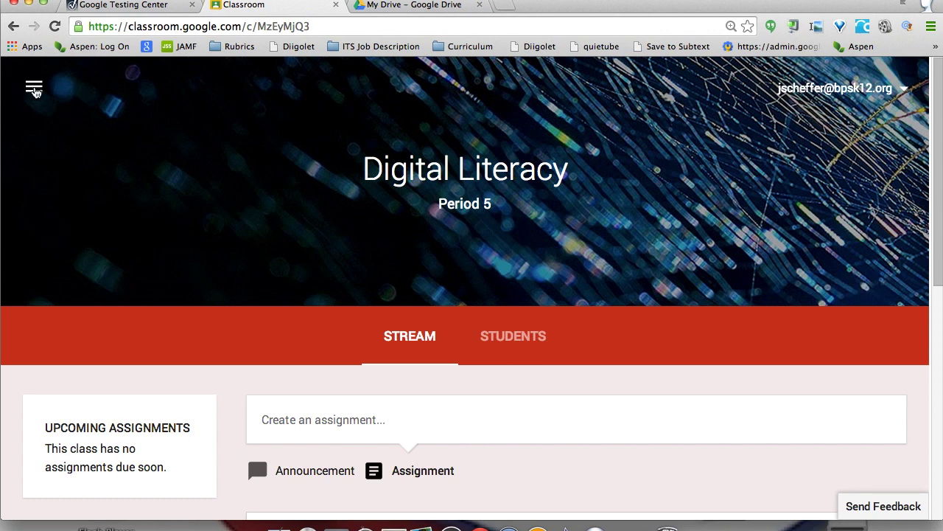
scroll(34, 90, down, 5)
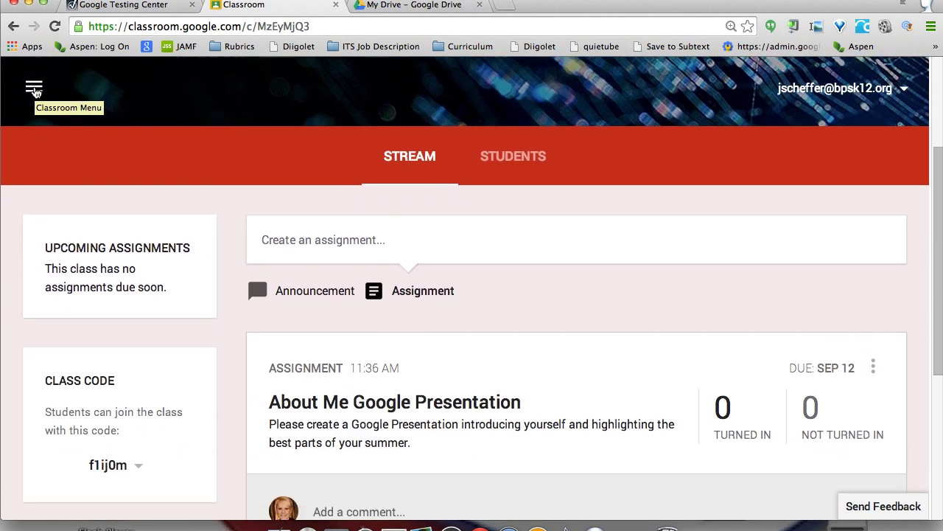
scroll(34, 90, down, 5)
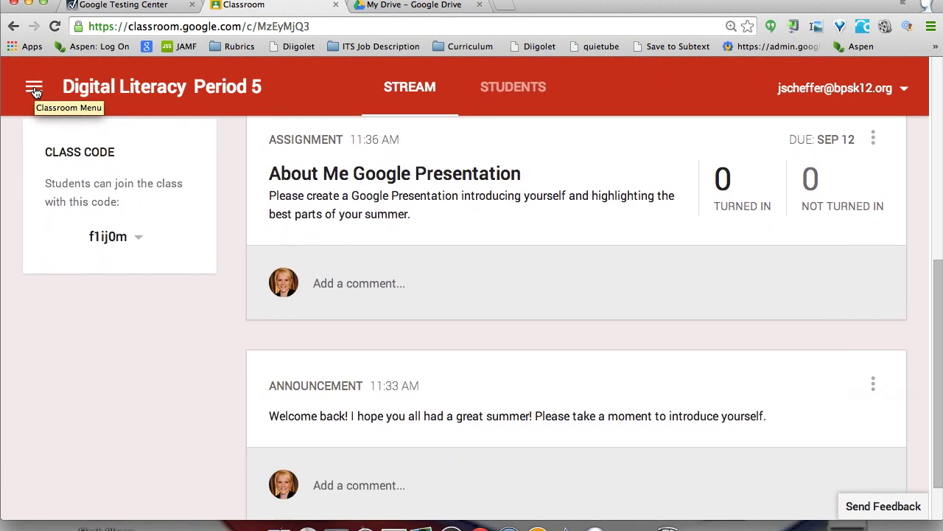
scroll(34, 90, down, 2)
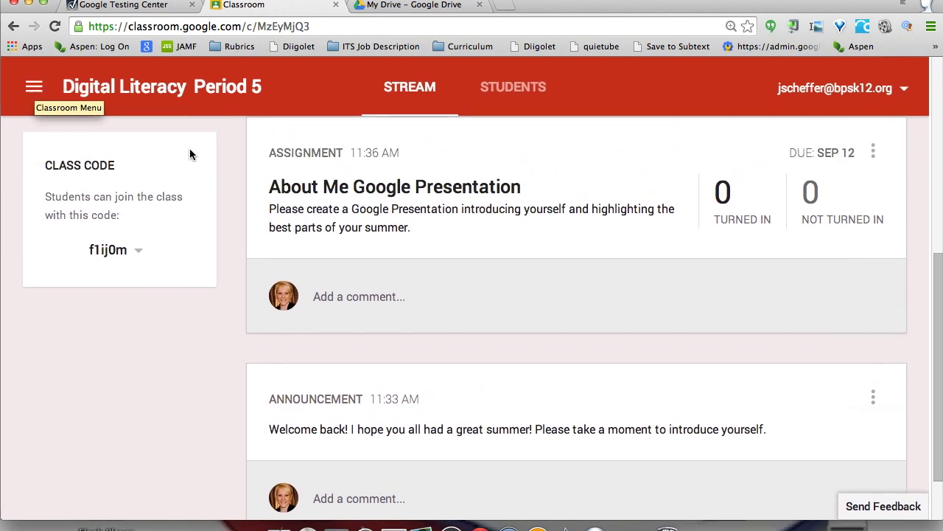
scroll(190, 151, up, 3)
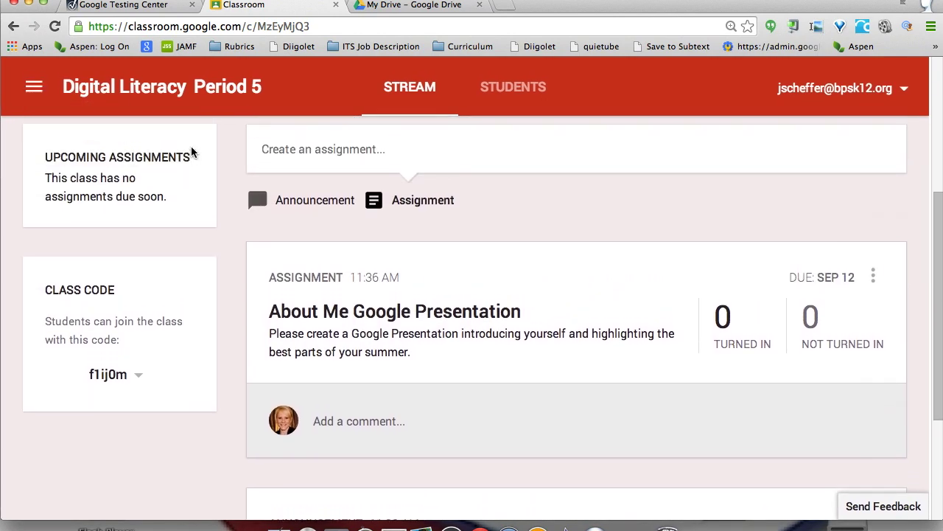
scroll(191, 152, up, 5)
scroll(191, 151, up, 1)
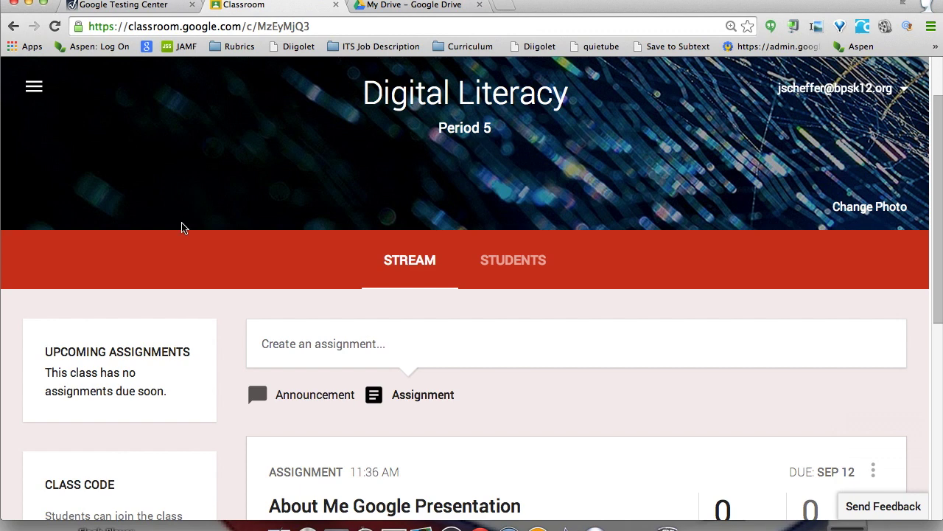
scroll(183, 229, down, 1)
scroll(183, 229, down, 2)
scroll(183, 228, up, 3)
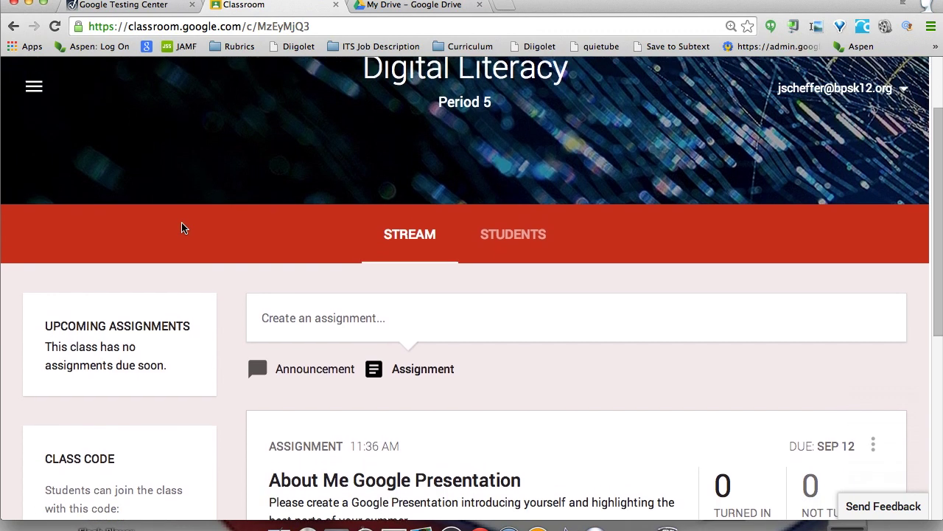
scroll(184, 229, up, 2)
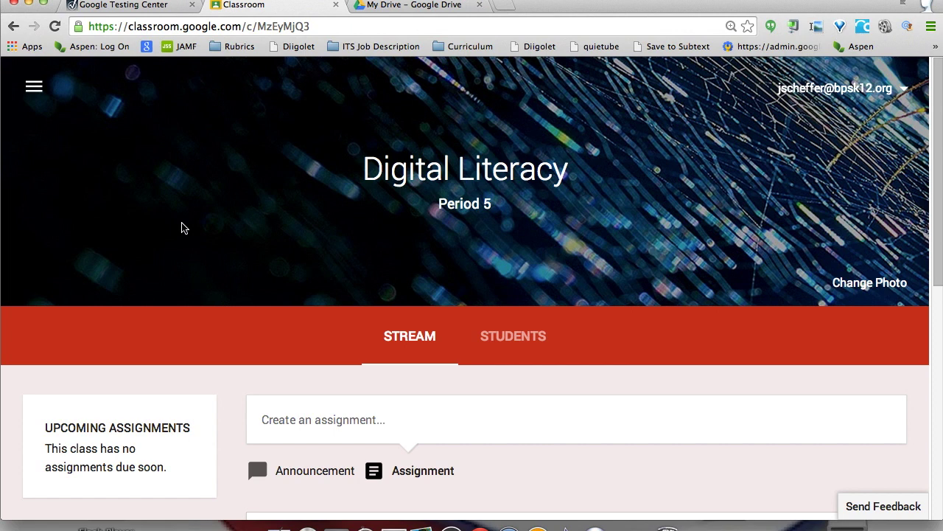
scroll(78, 231, down, 5)
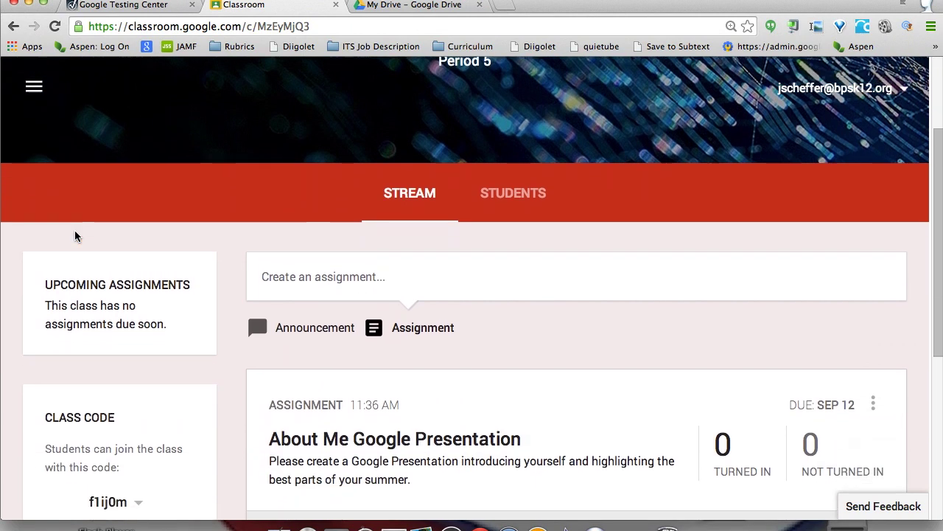
scroll(74, 236, down, 2)
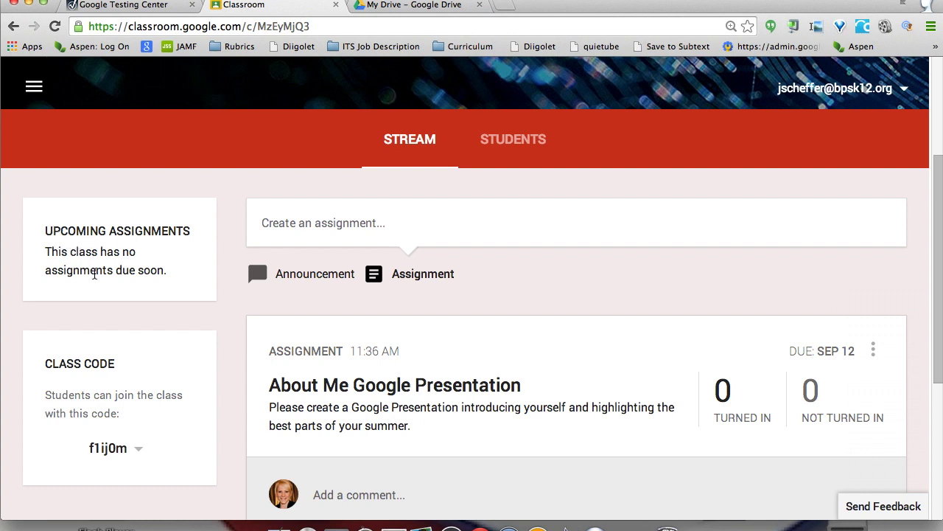
Open the student roster of the Digital Literacy class and look over its options for adding students
click(501, 145)
scroll(362, 226, down, 2)
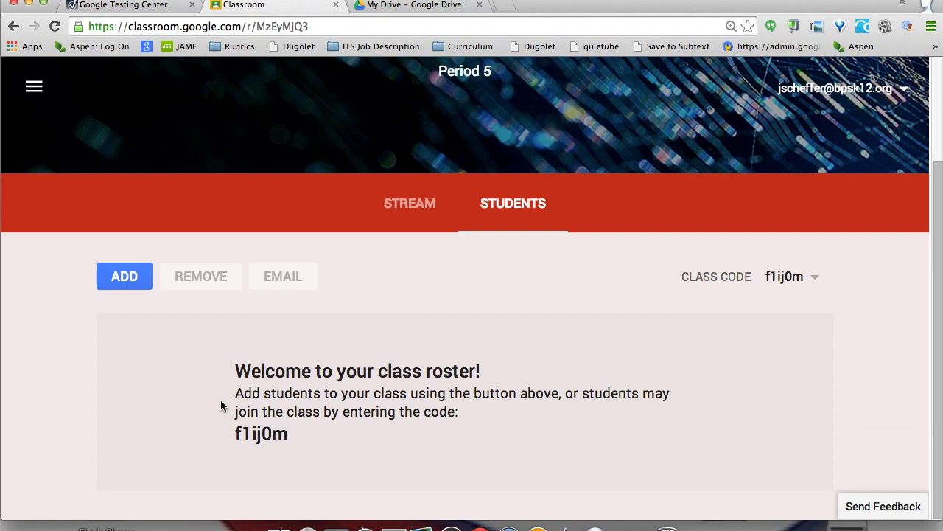
scroll(226, 389, up, 3)
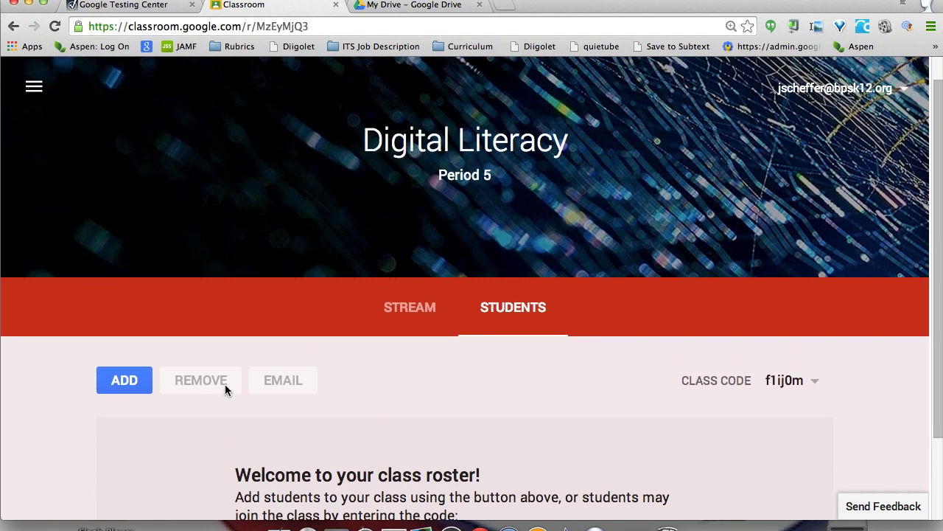
Open the Demo Class (Summer PD) and look through its stream for the Movenote Demo assignment
click(34, 90)
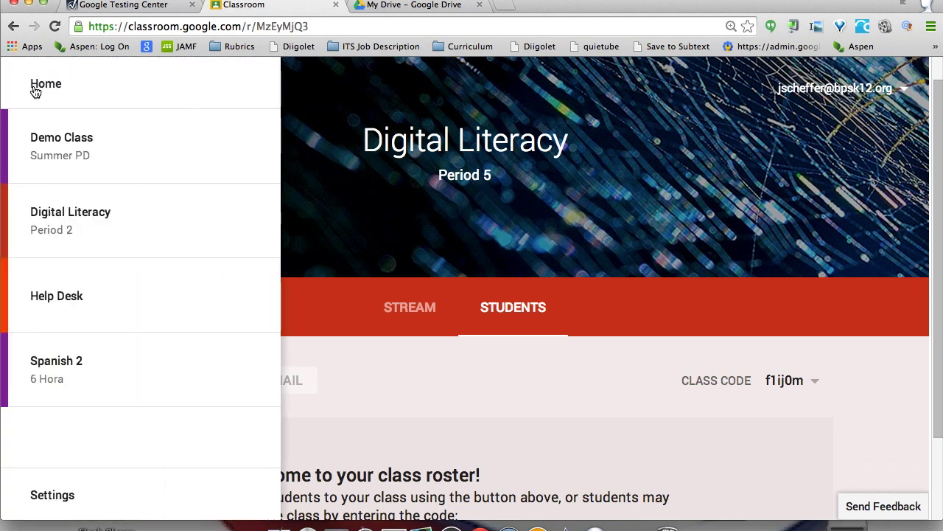
scroll(39, 203, down, 2)
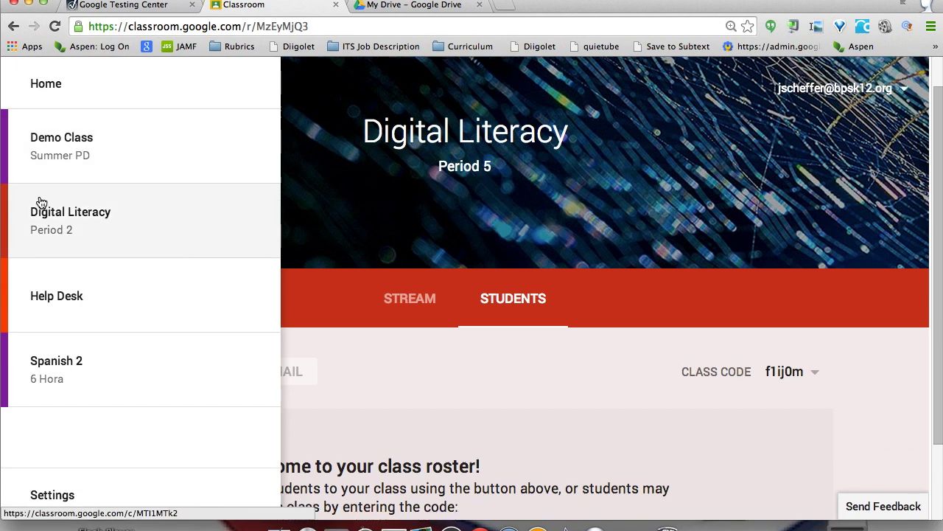
scroll(42, 202, up, 2)
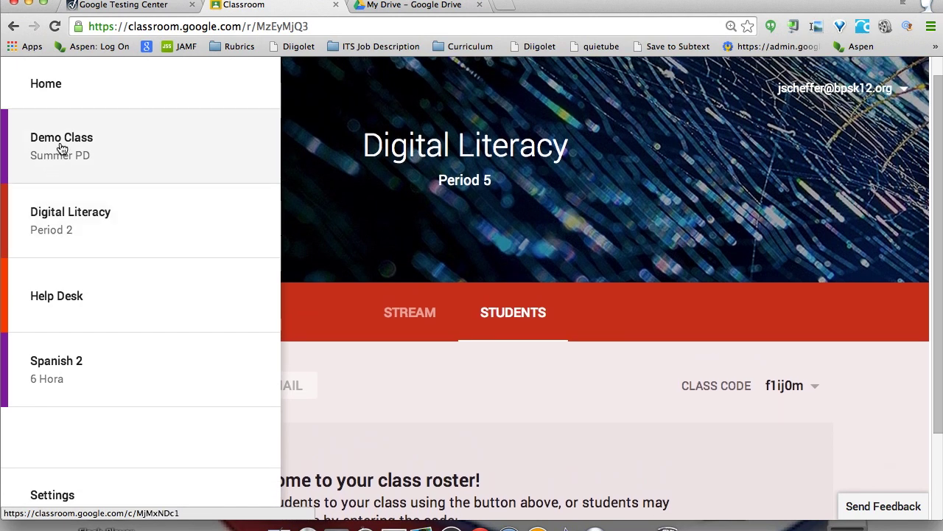
click(62, 148)
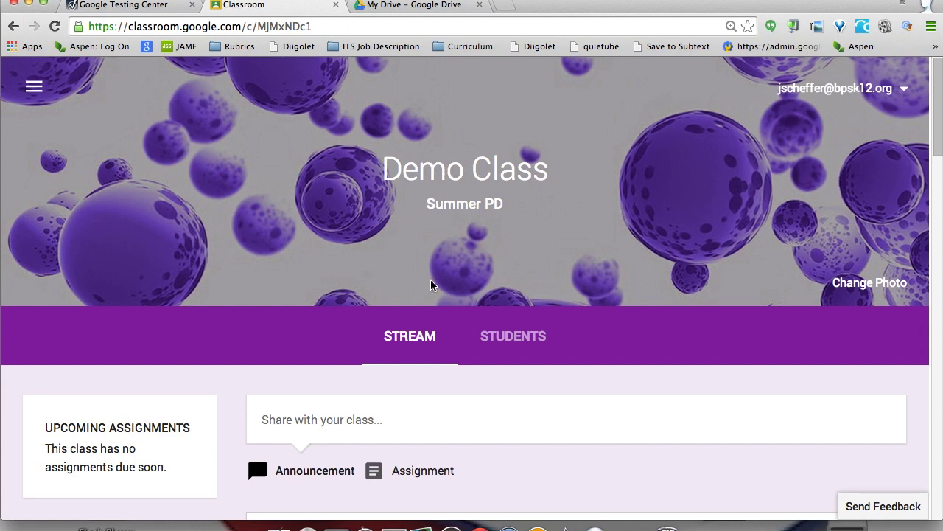
scroll(432, 285, down, 3)
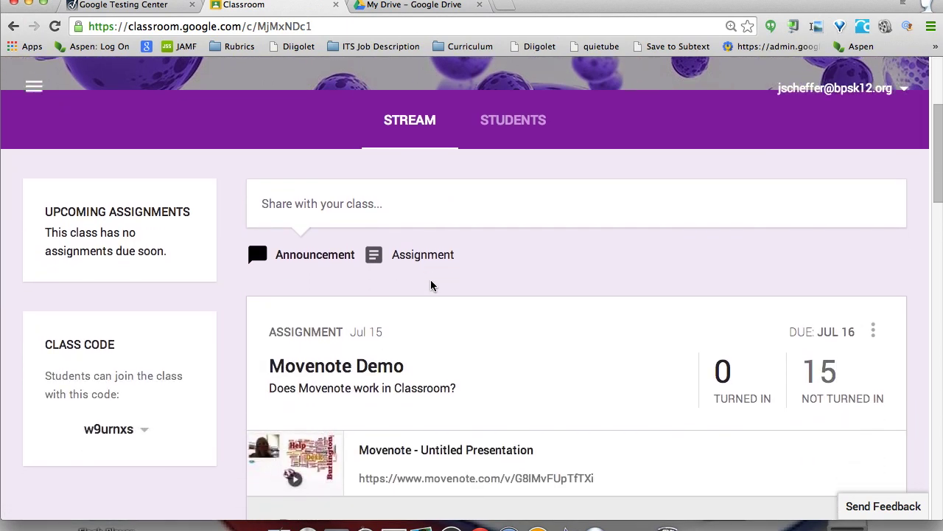
scroll(432, 286, down, 1)
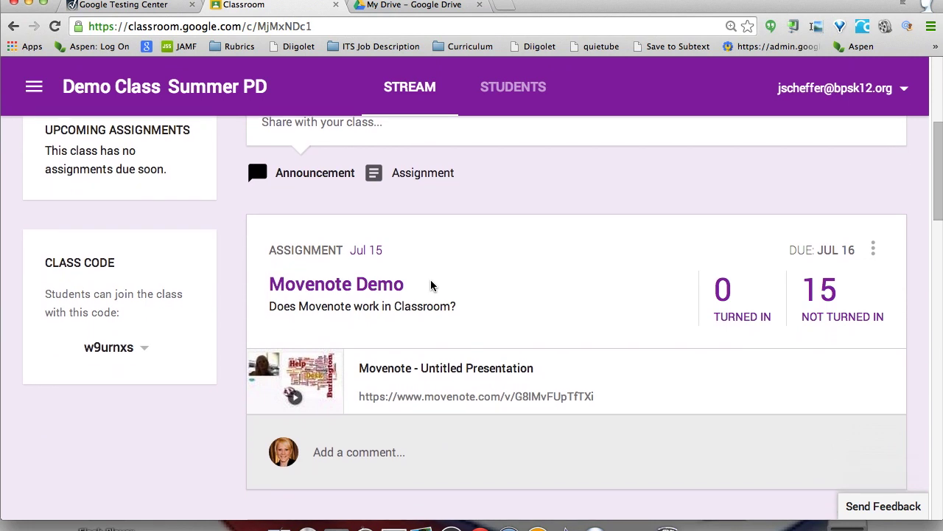
scroll(407, 379, down, 1)
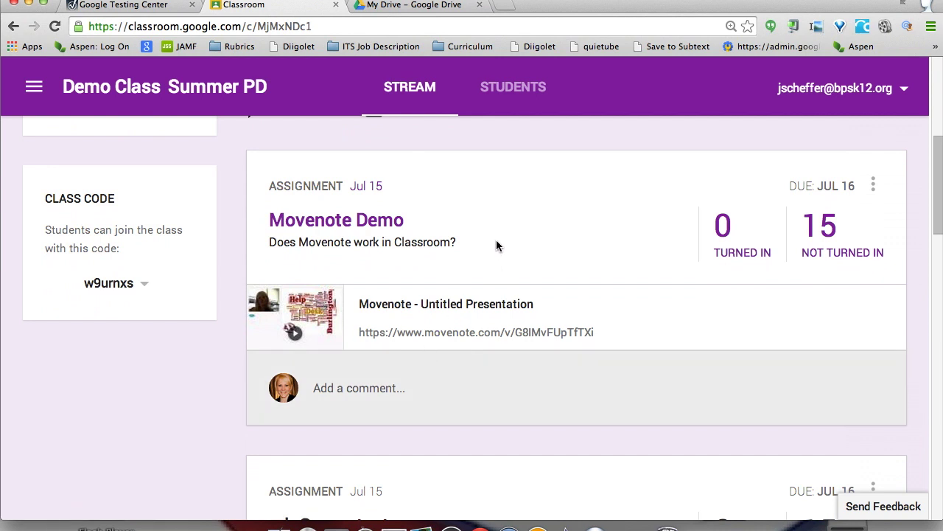
Open the Movenote Demo assignment's student submissions and examine each student's status and grade
click(381, 220)
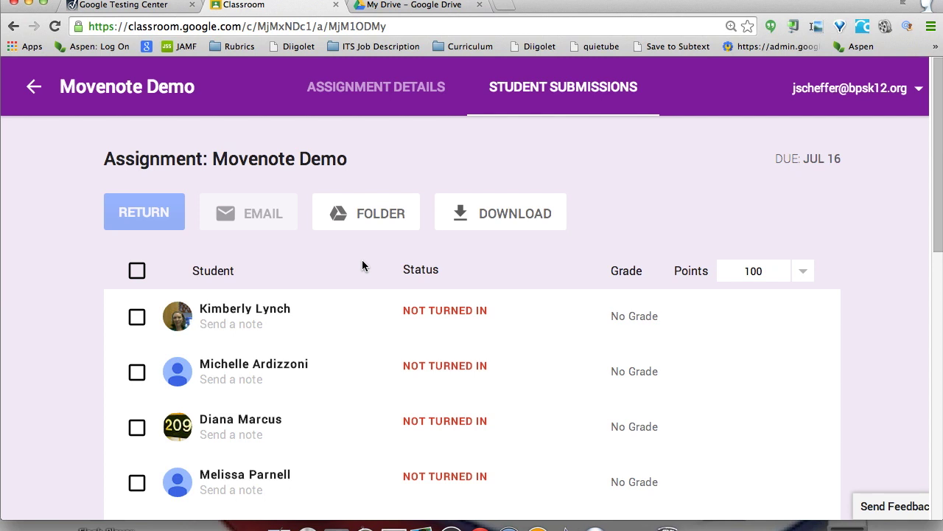
scroll(349, 292, down, 1)
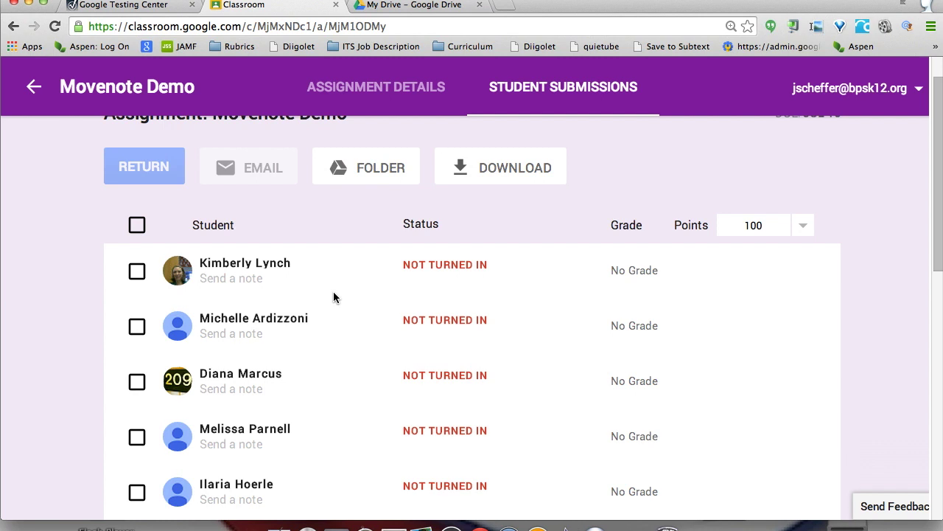
scroll(333, 297, down, 3)
scroll(333, 297, down, 1)
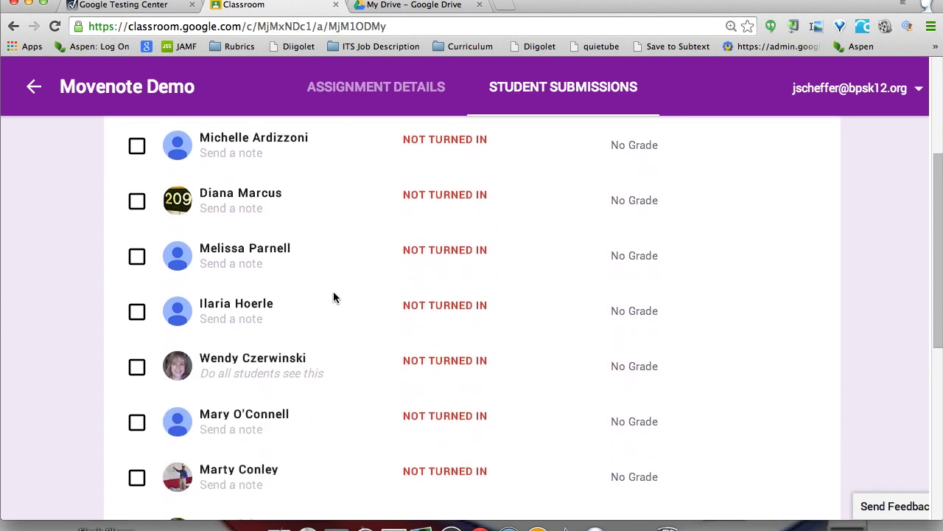
scroll(333, 295, down, 4)
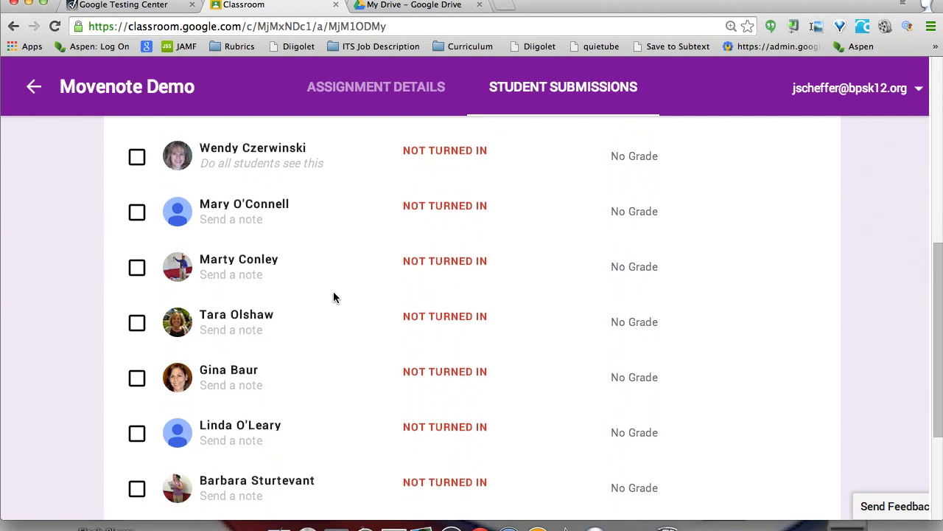
scroll(333, 297, down, 1)
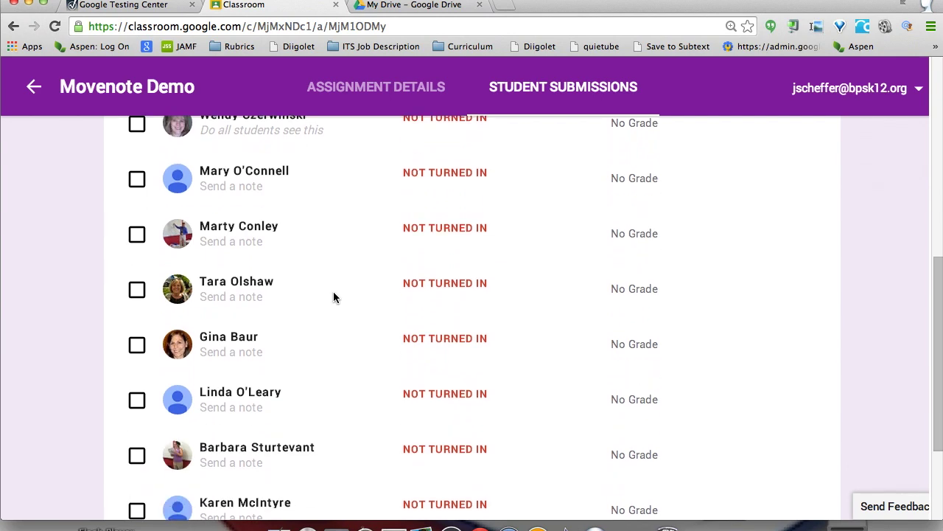
scroll(333, 297, down, 5)
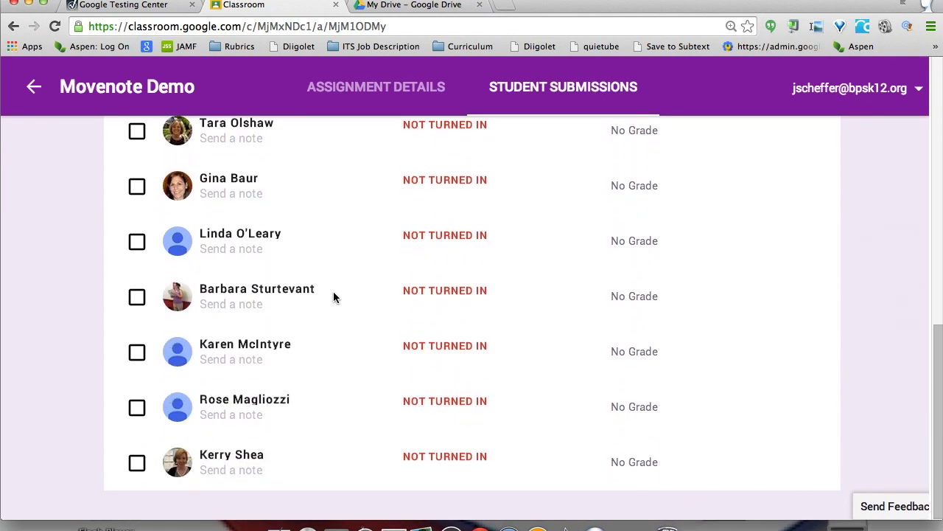
scroll(333, 297, up, 1)
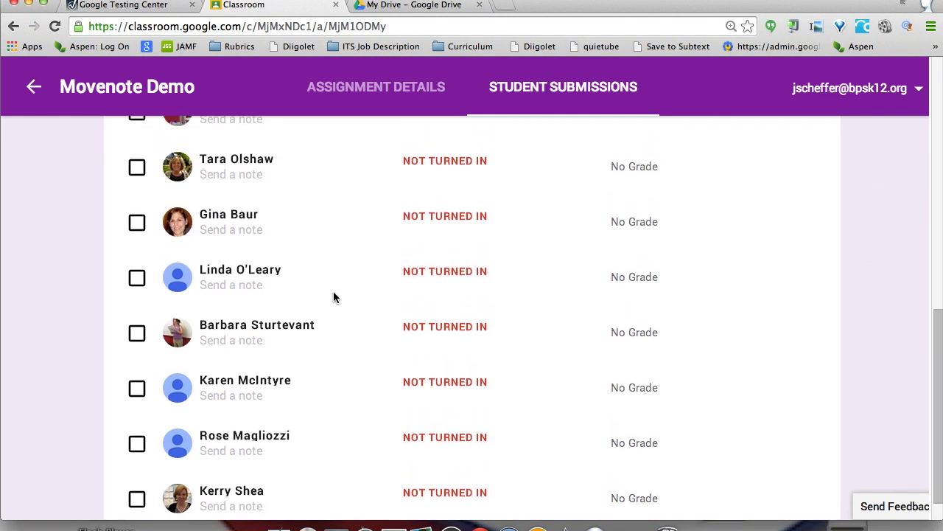
scroll(333, 297, up, 10)
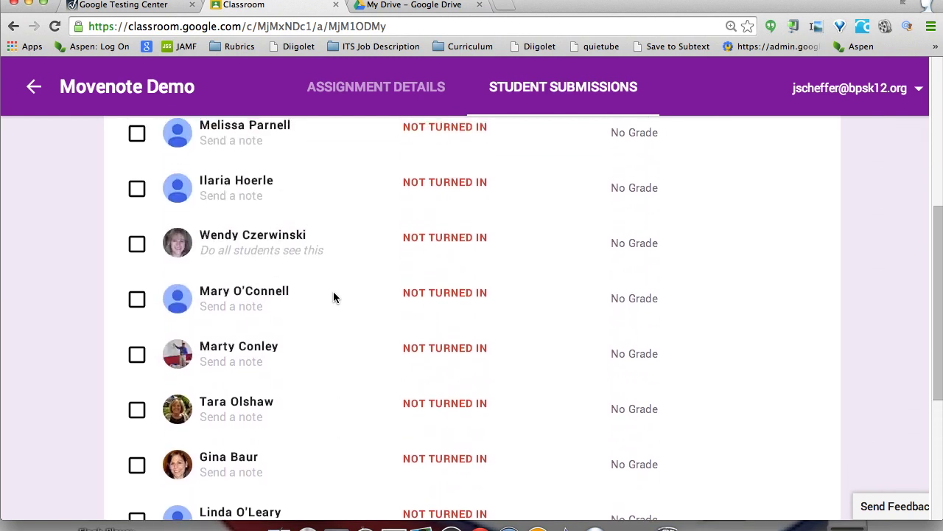
scroll(333, 297, up, 5)
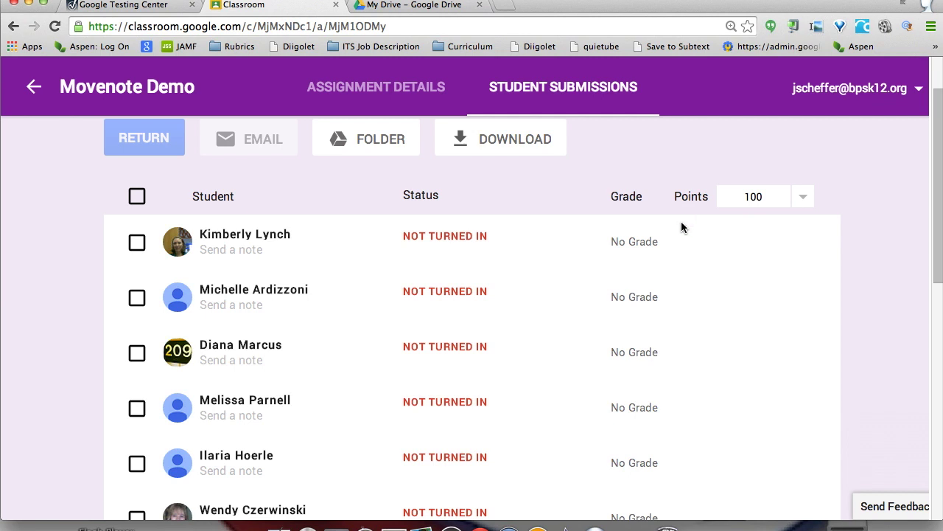
Return to the Demo Class stream and look through its assignments down to Summer Reflection
scroll(645, 247, up, 2)
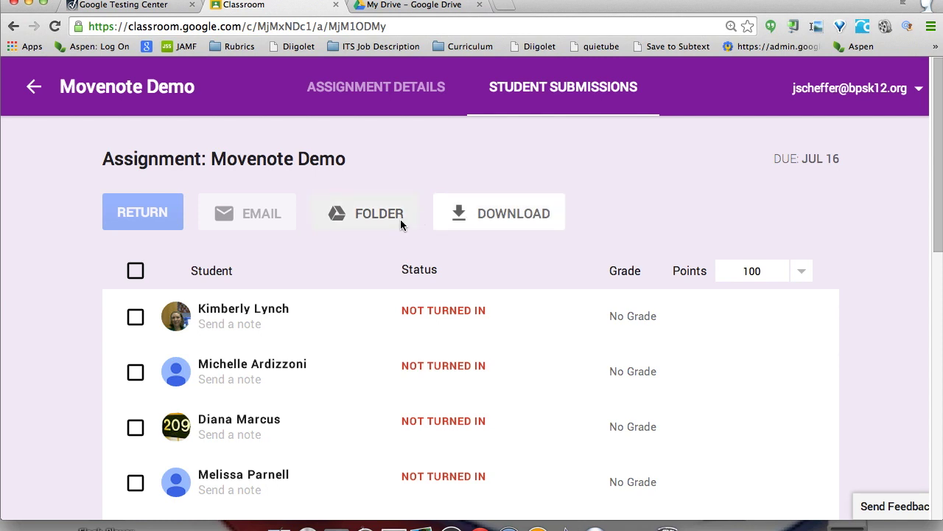
click(42, 89)
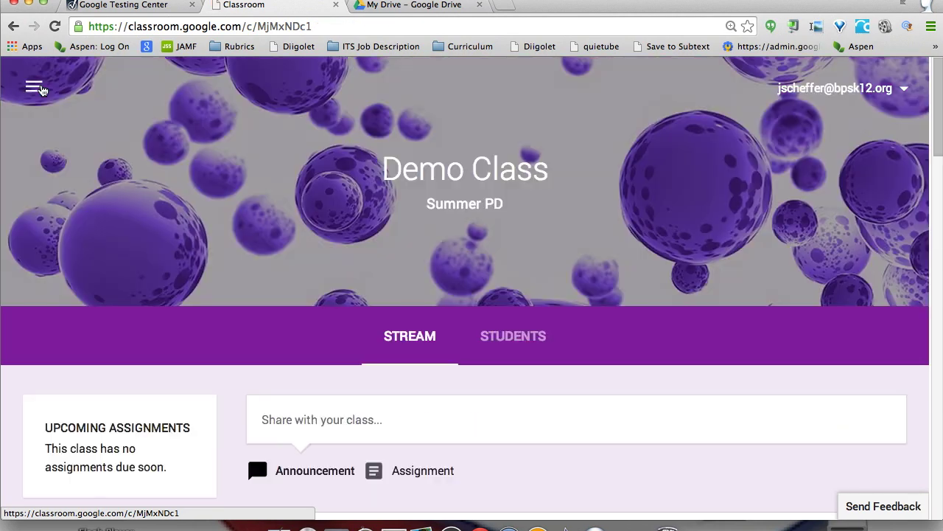
scroll(162, 216, down, 5)
scroll(163, 215, down, 2)
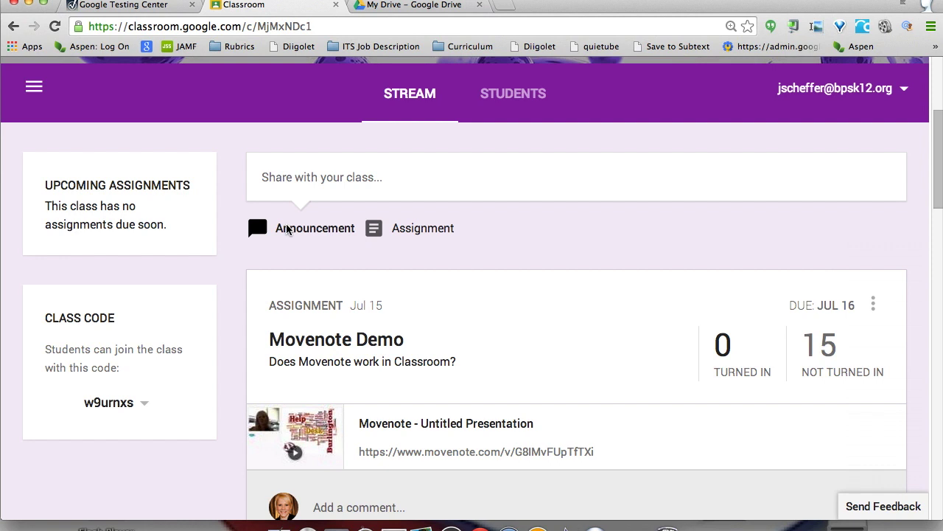
scroll(286, 230, down, 5)
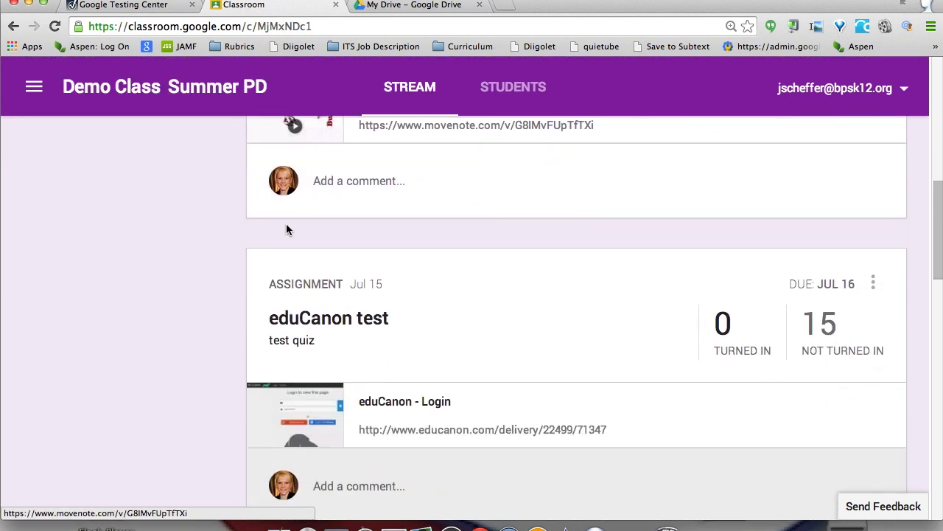
scroll(287, 229, down, 2)
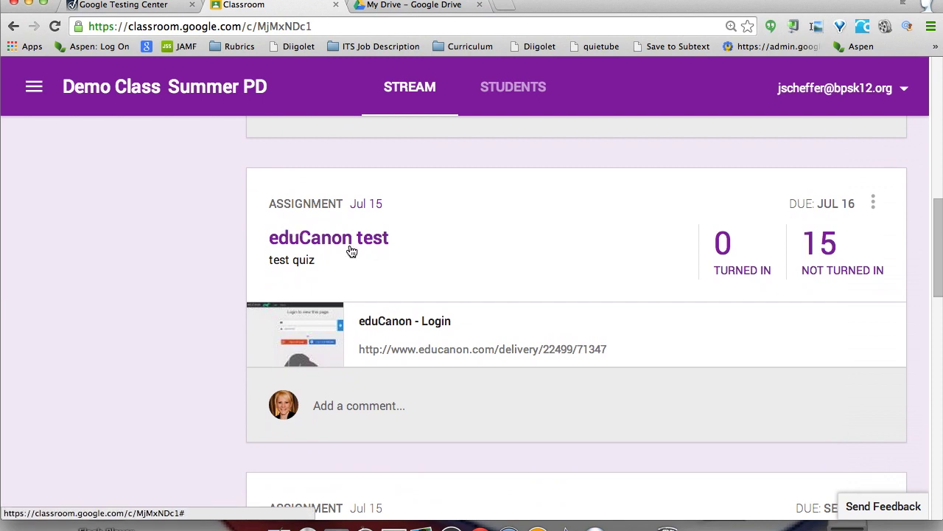
scroll(350, 247, down, 1)
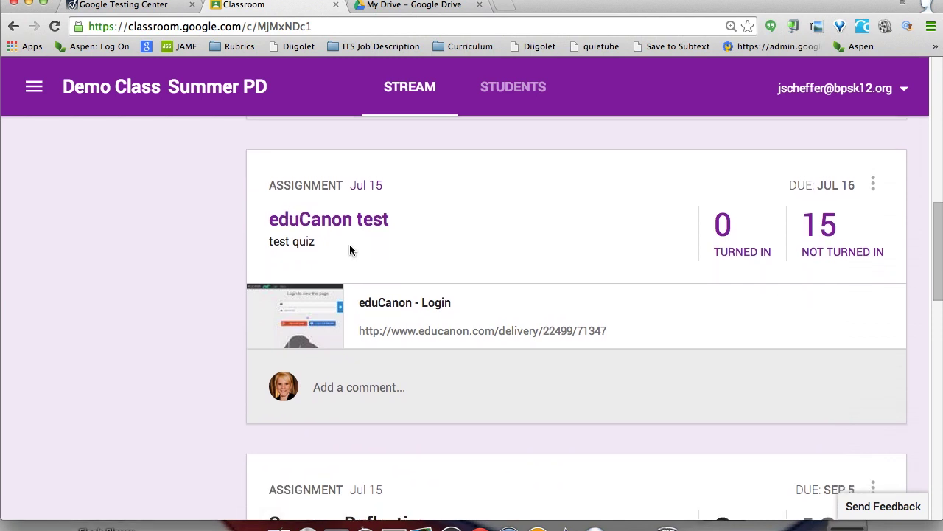
scroll(351, 248, down, 2)
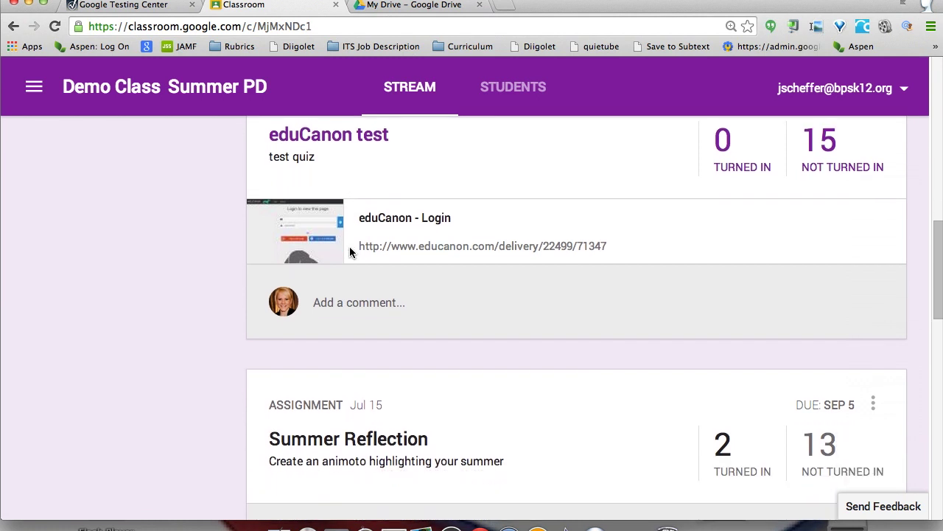
scroll(341, 300, down, 2)
scroll(340, 302, down, 1)
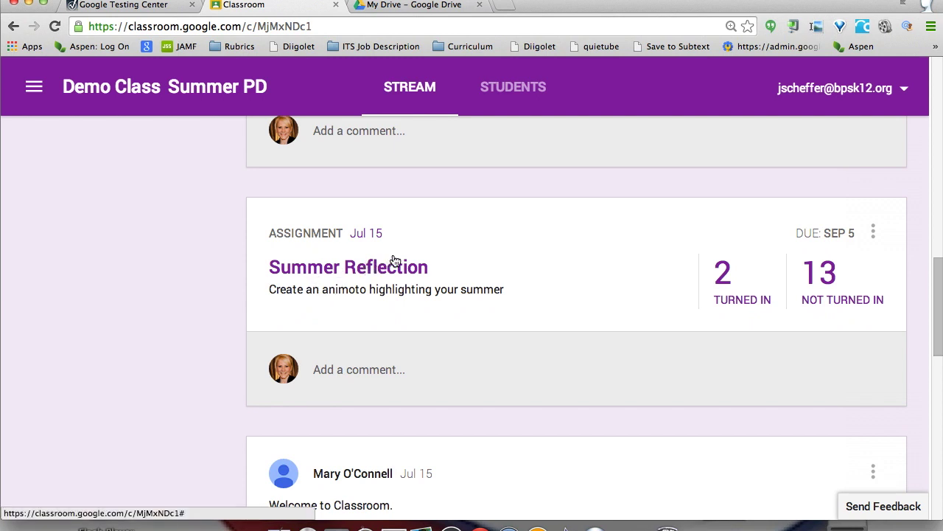
Open the turned-in submissions of the Summer Reflection assignment, dismiss the error notice and open the assignment's Drive folder
click(724, 273)
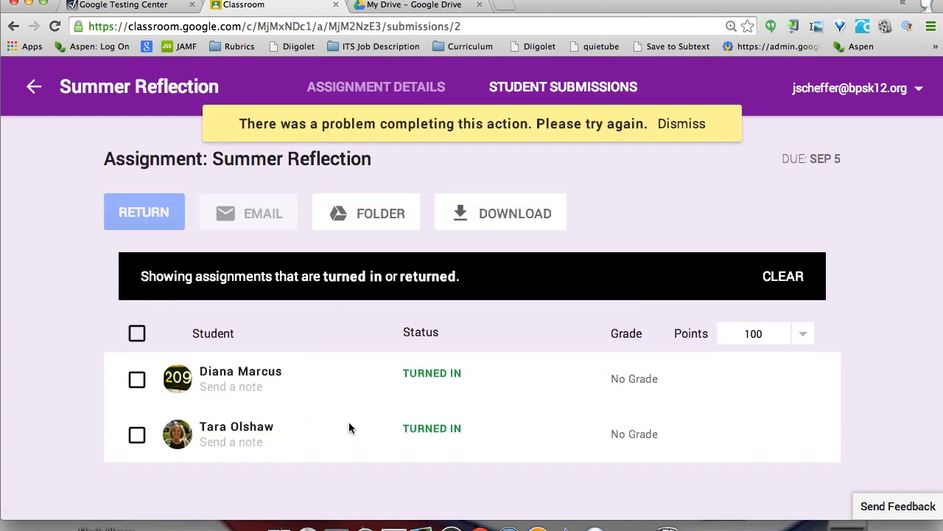
click(683, 124)
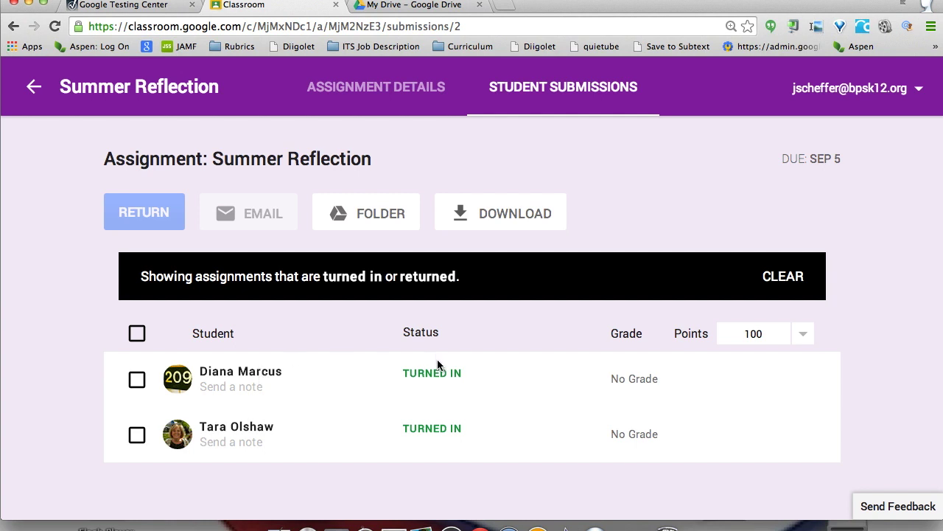
click(388, 215)
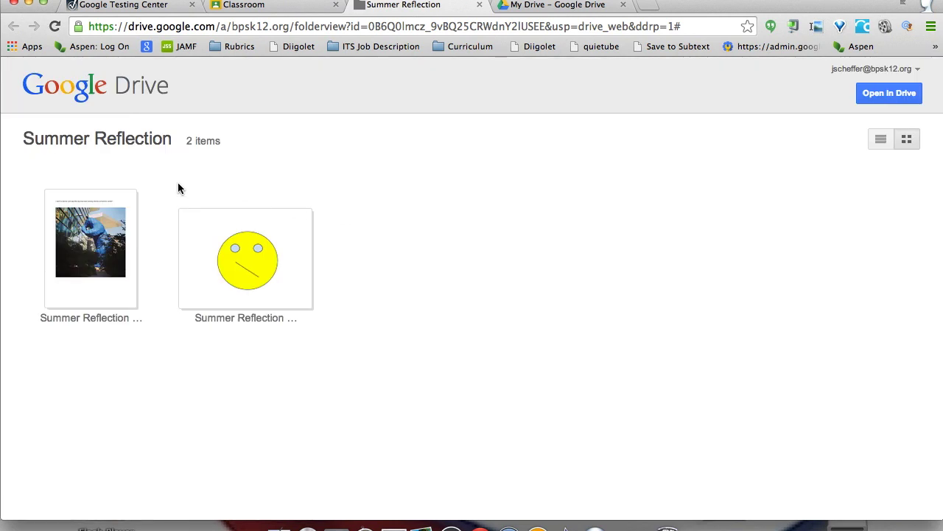
Preview both student files in the Summer Reflection folder and close the preview
click(101, 247)
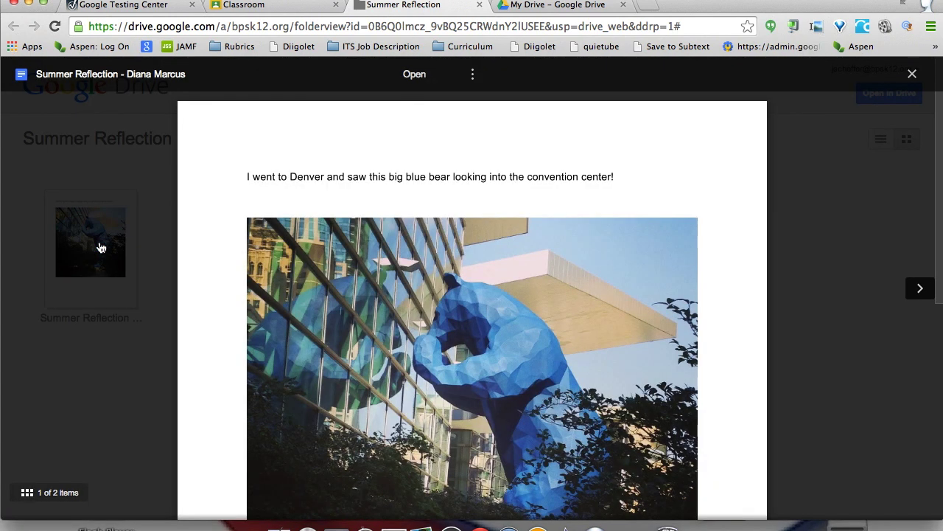
scroll(200, 294, down, 1)
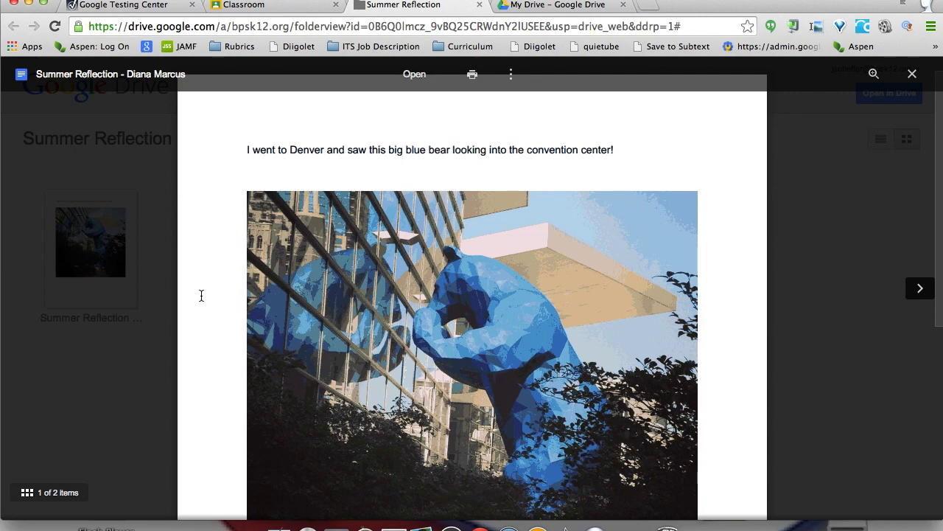
scroll(201, 295, down, 1)
scroll(200, 294, down, 3)
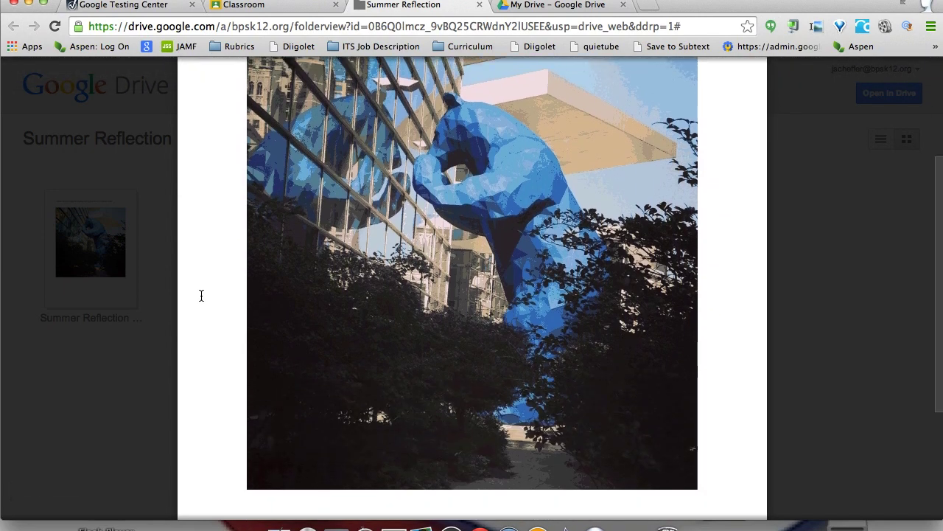
scroll(201, 293, up, 5)
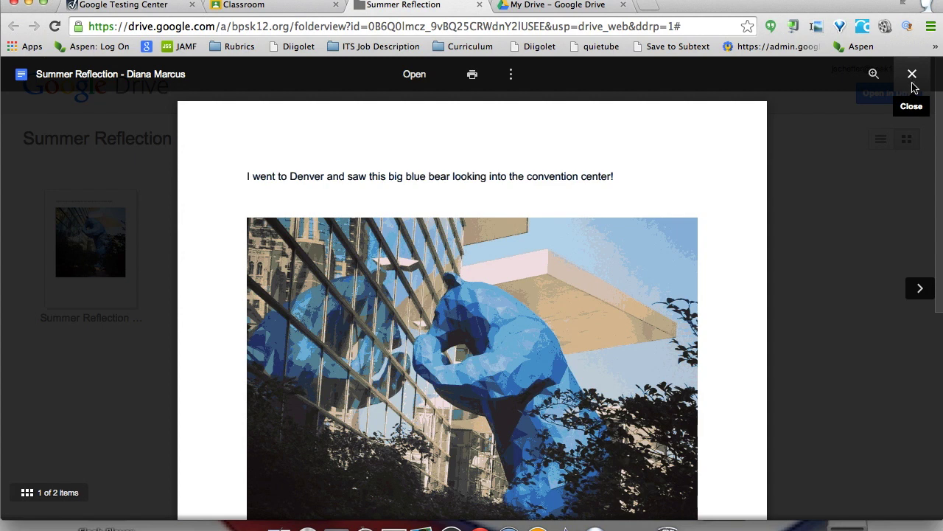
click(919, 290)
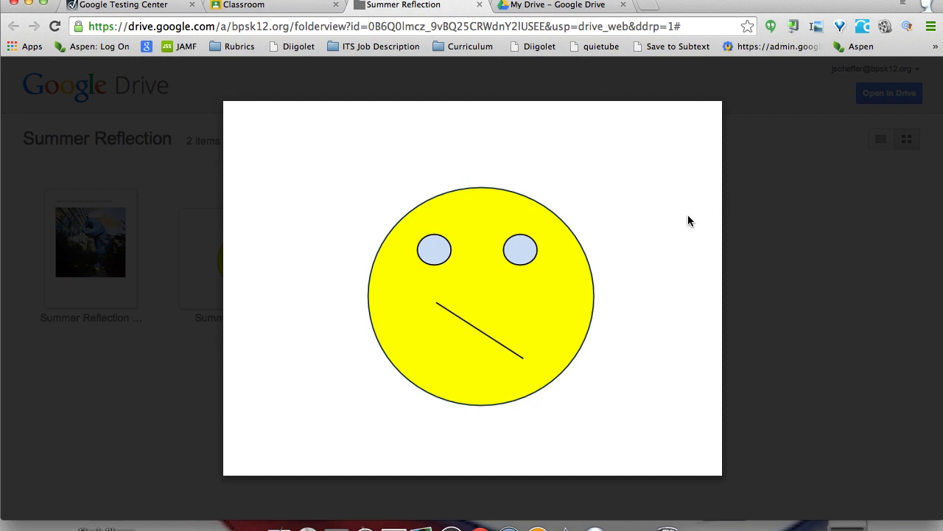
click(913, 71)
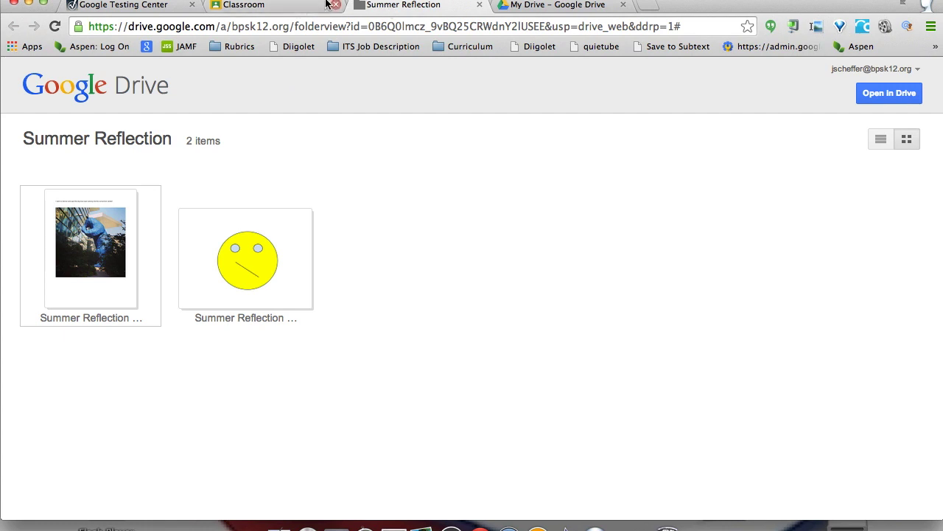
Switch back to Google Classroom and review the students who have not turned in the Summer Reflection assignment
click(298, 7)
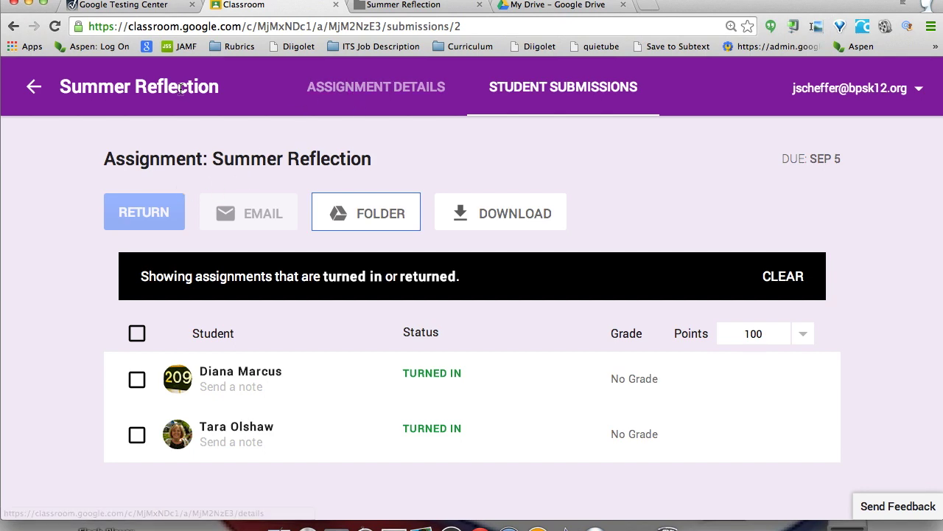
click(34, 87)
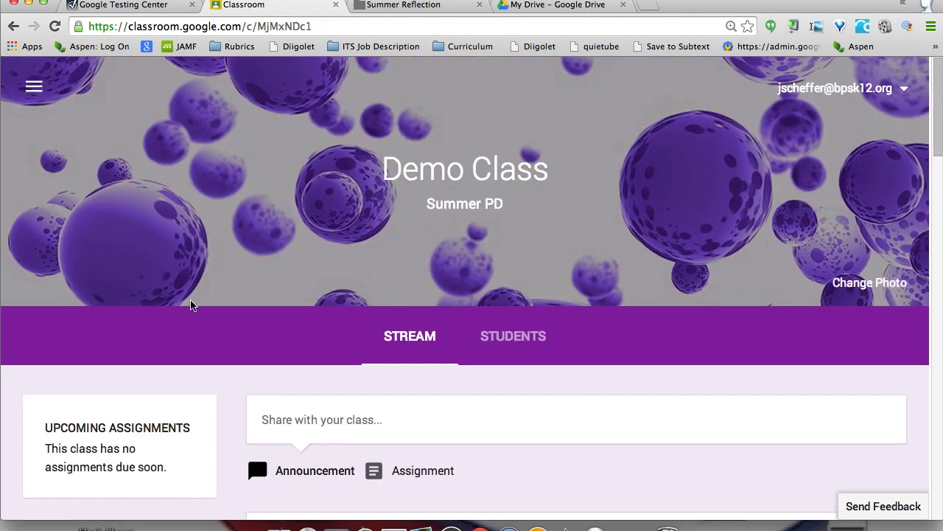
scroll(194, 308, down, 10)
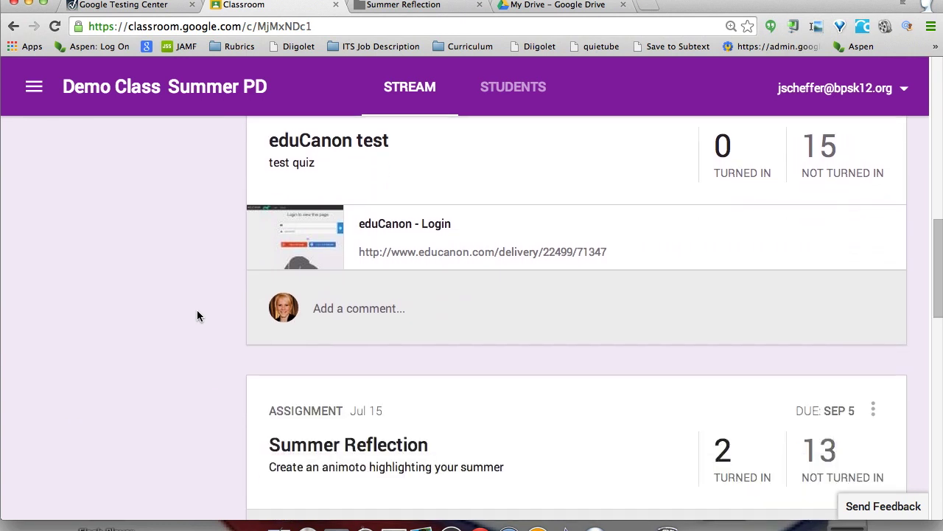
scroll(196, 315, down, 2)
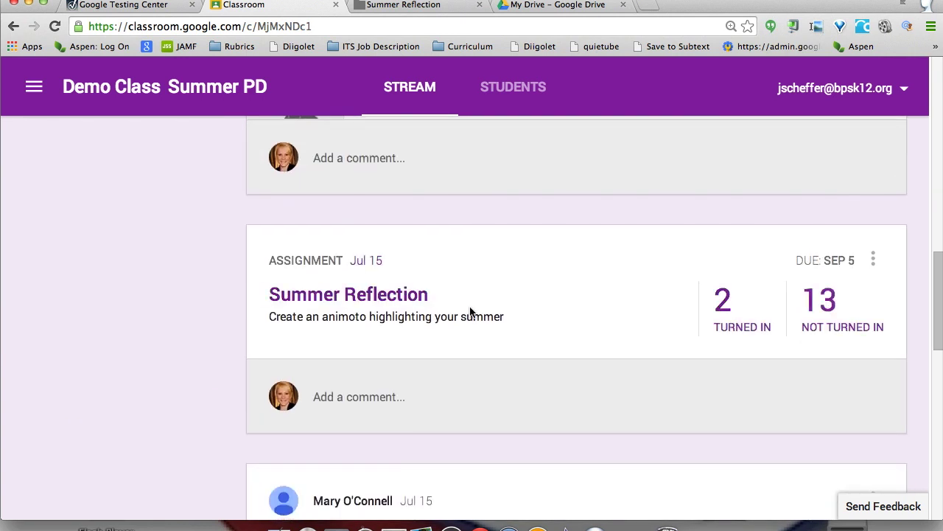
click(825, 309)
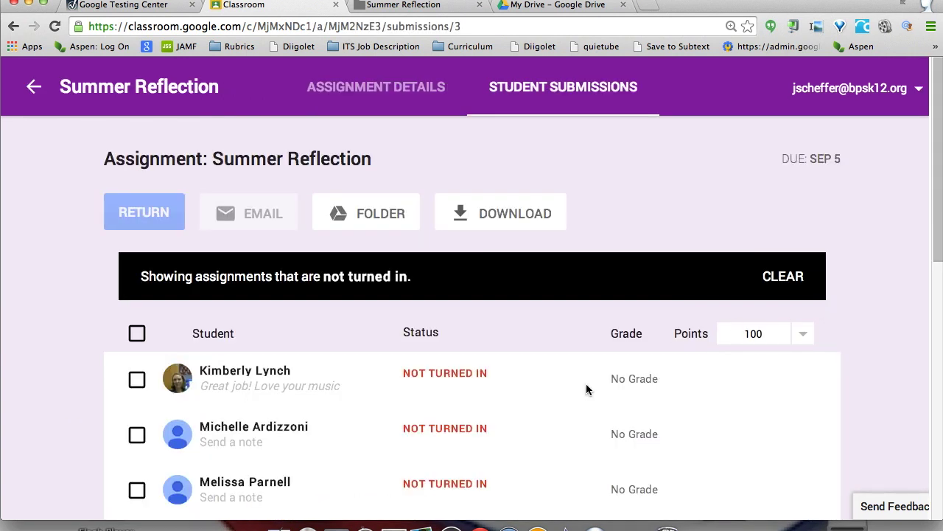
scroll(586, 384, down, 5)
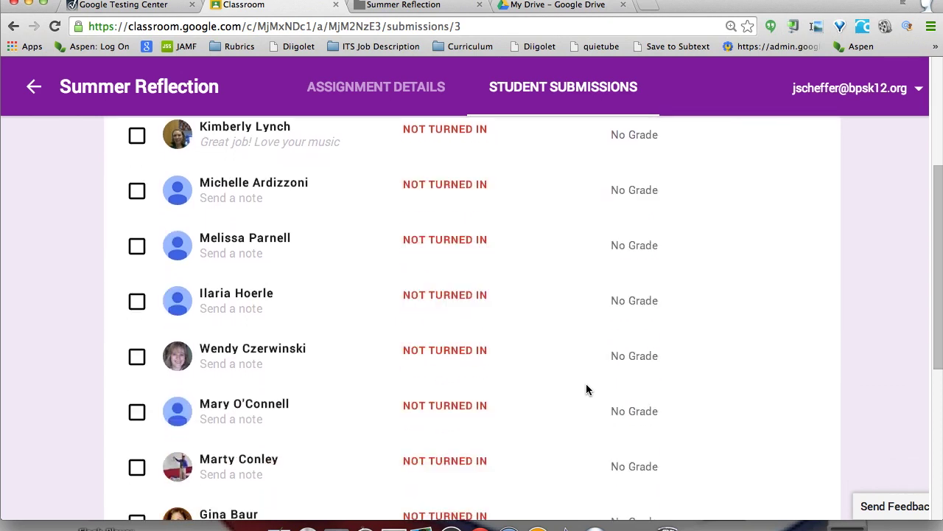
scroll(587, 384, down, 6)
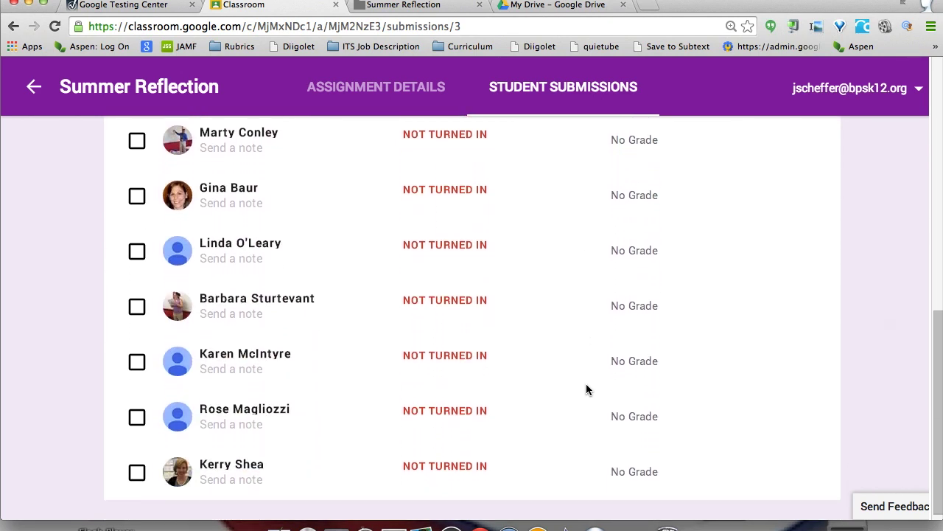
scroll(587, 384, up, 7)
scroll(587, 384, up, 3)
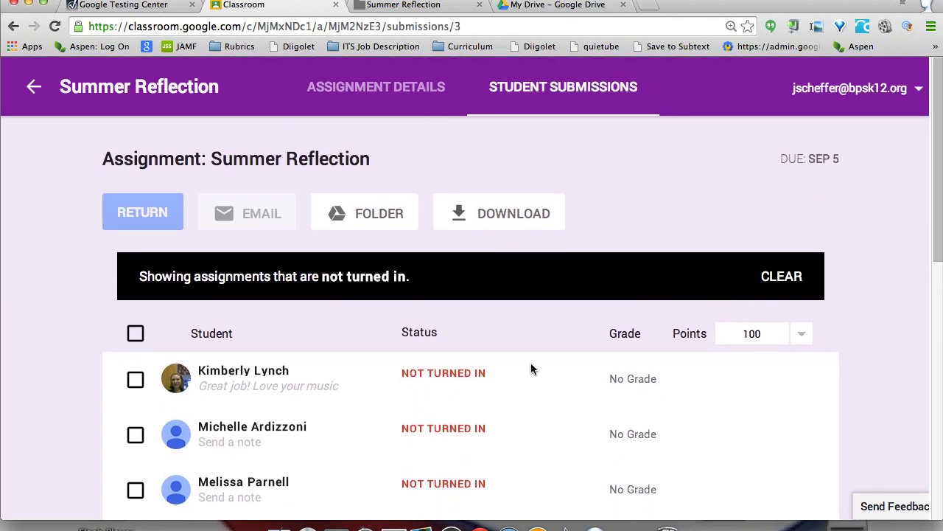
Return to the Demo Class stream, bring up the deletion warning for the Summer Reflection assignment and cancel it
click(34, 88)
scroll(310, 379, down, 5)
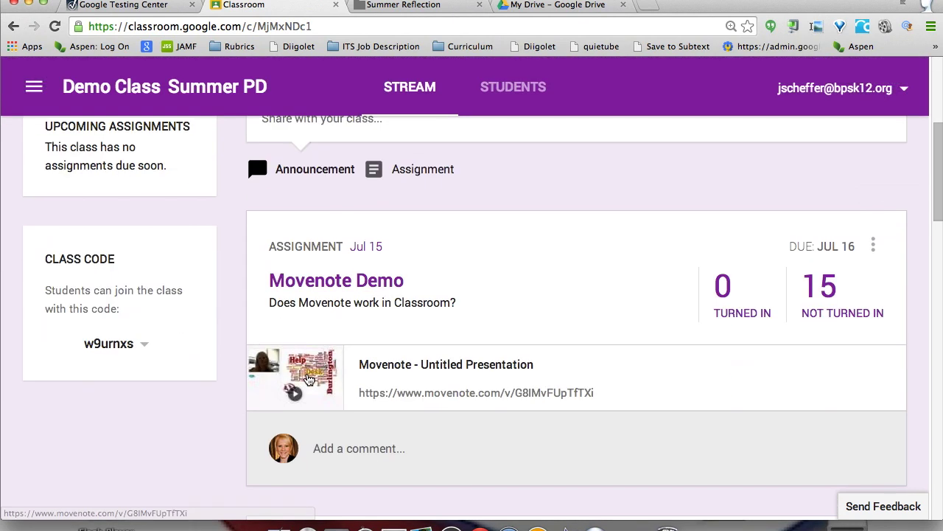
scroll(308, 378, down, 8)
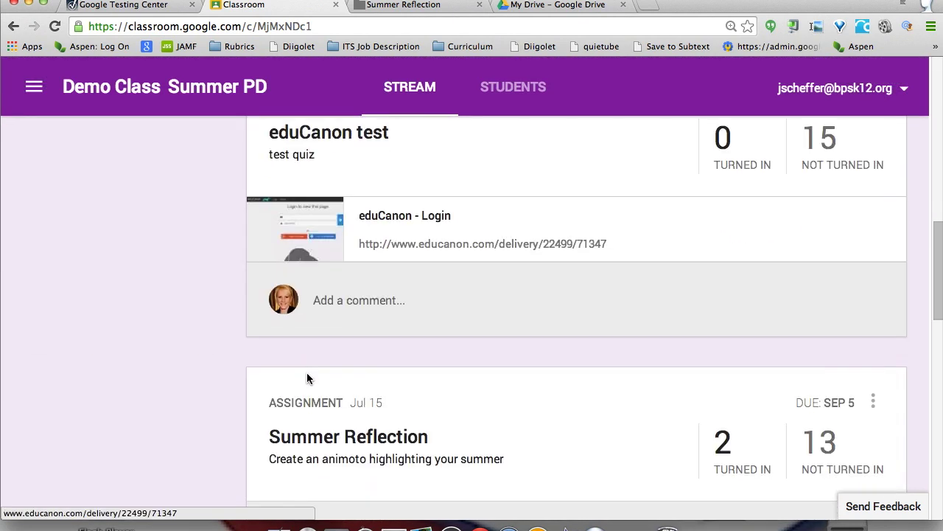
scroll(312, 369, down, 3)
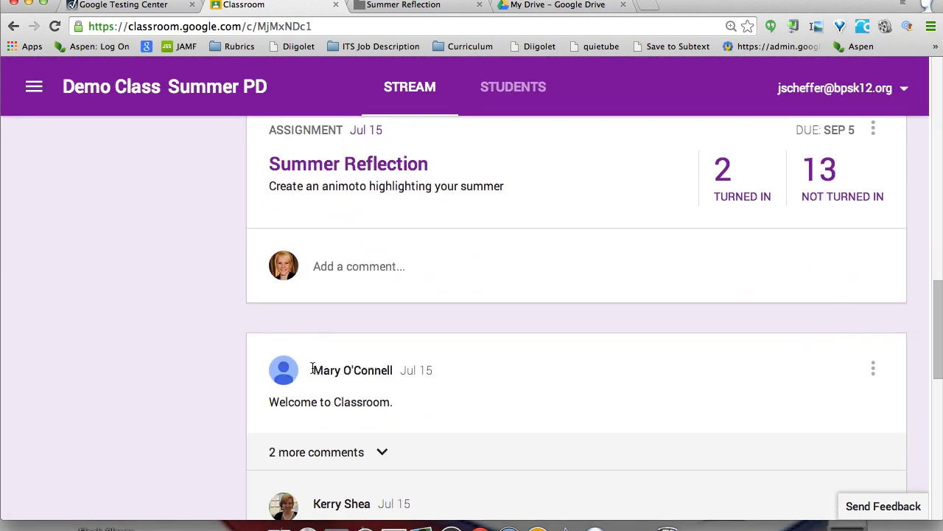
scroll(311, 366, up, 2)
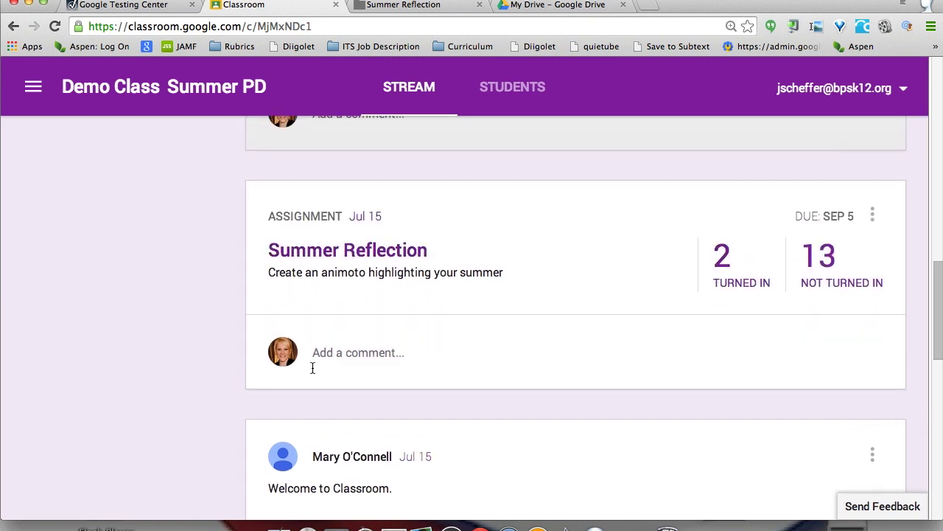
click(874, 217)
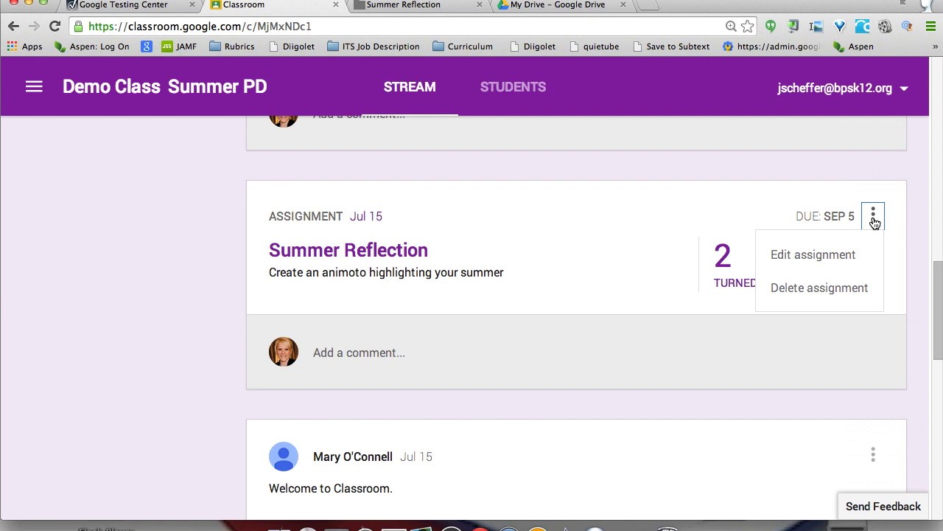
click(804, 288)
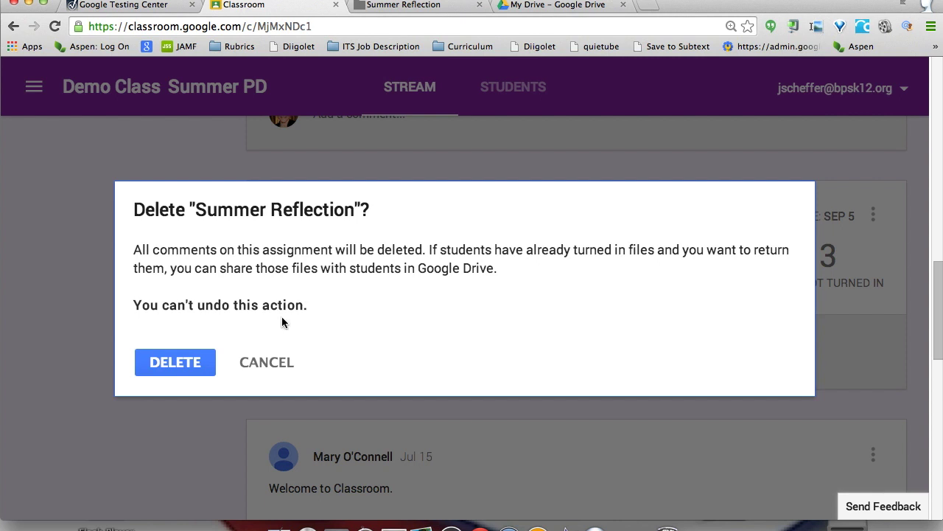
click(258, 361)
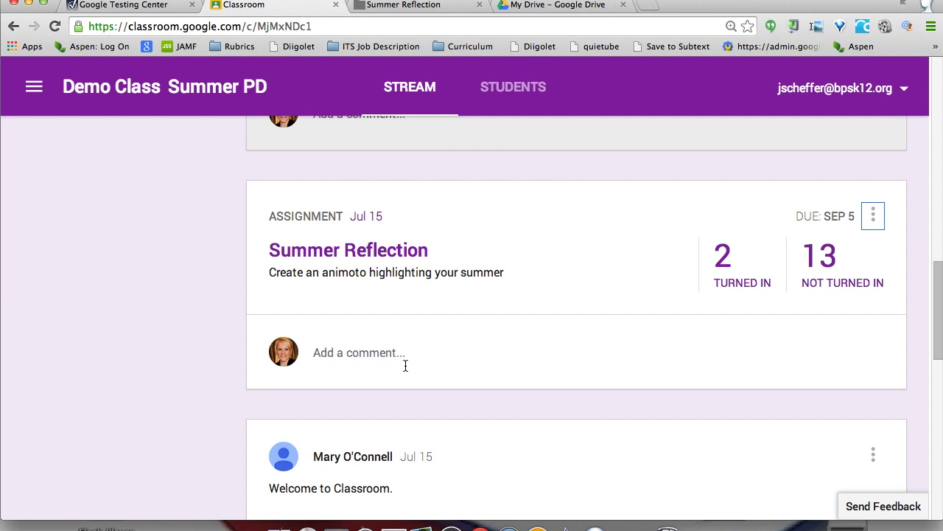
Read through the Demo Class stream, from the student welcome post and its comments down to the welcome announcement and its replies
scroll(405, 365, down, 2)
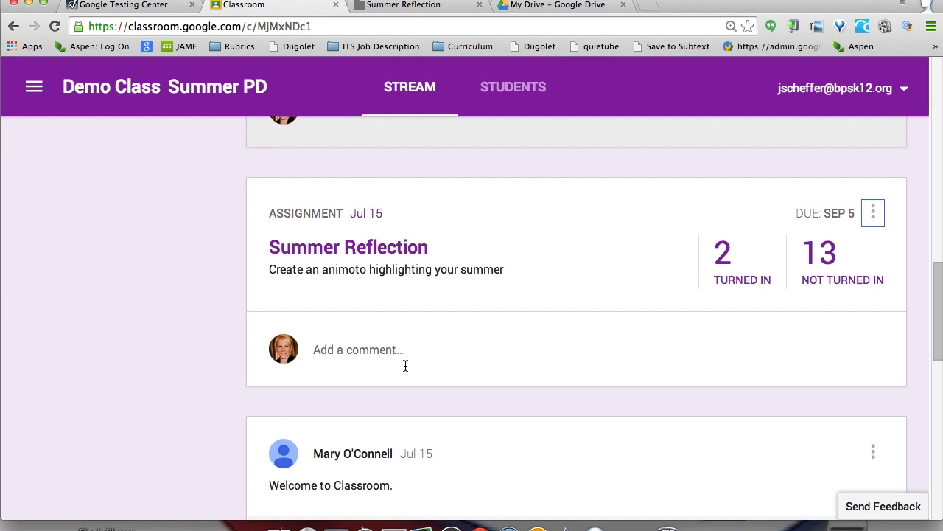
scroll(405, 365, down, 3)
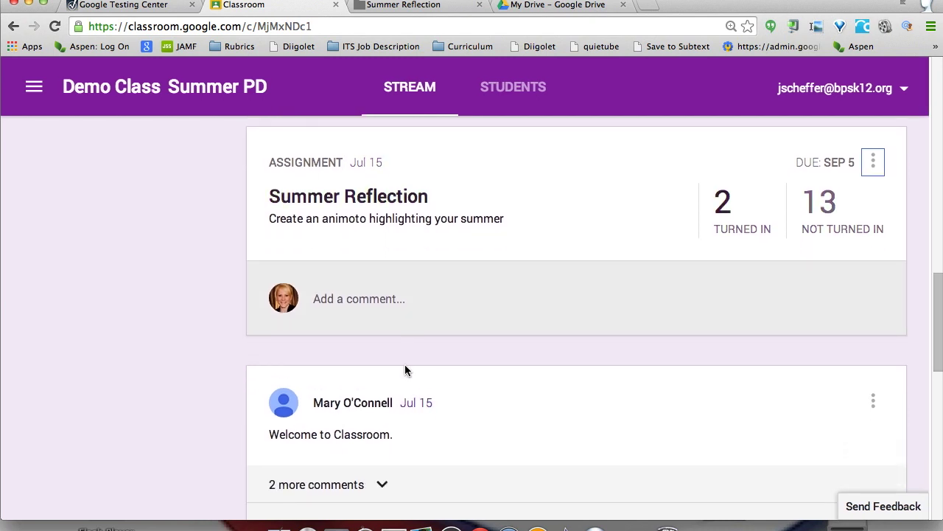
scroll(405, 370, down, 1)
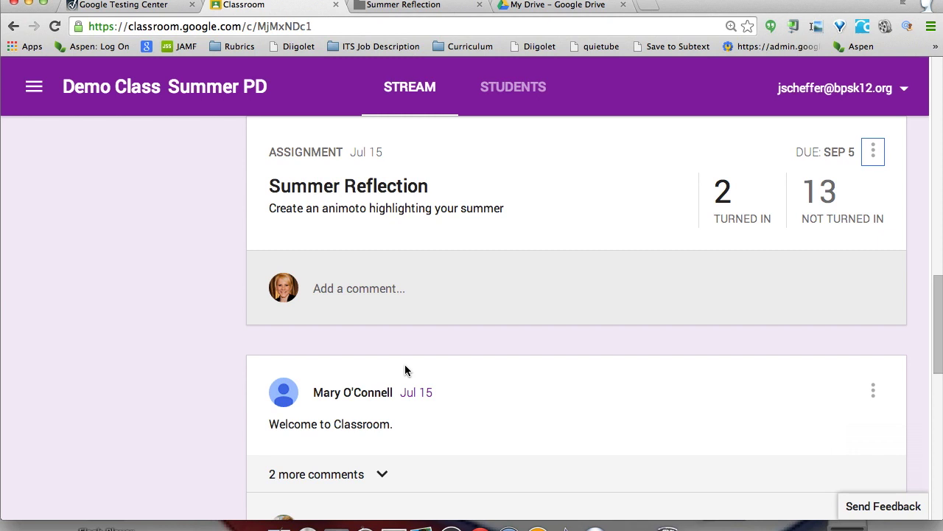
scroll(390, 413, down, 5)
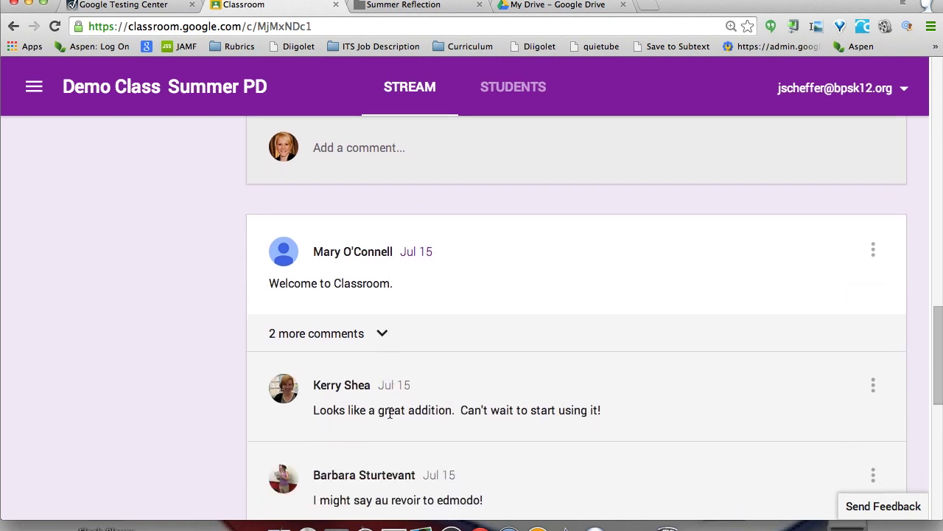
scroll(390, 413, down, 1)
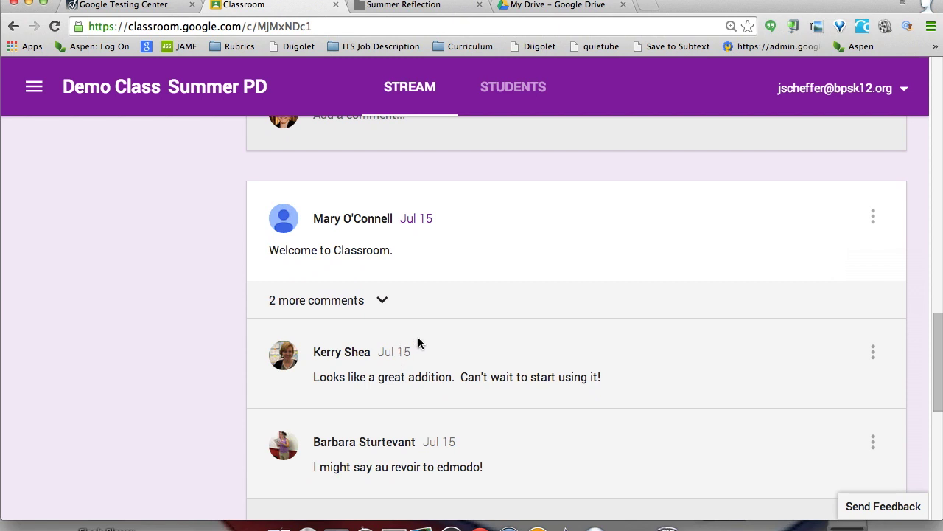
scroll(418, 343, down, 1)
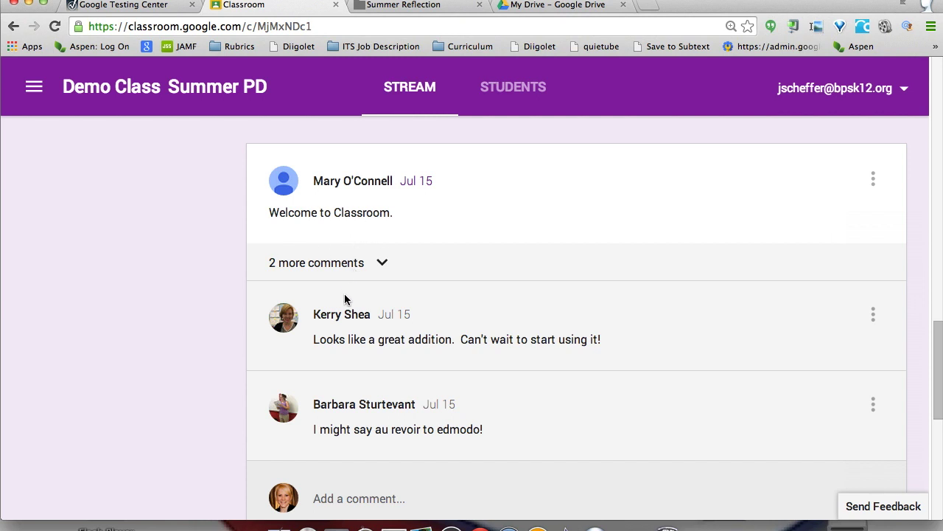
scroll(345, 296, down, 1)
scroll(345, 295, up, 1)
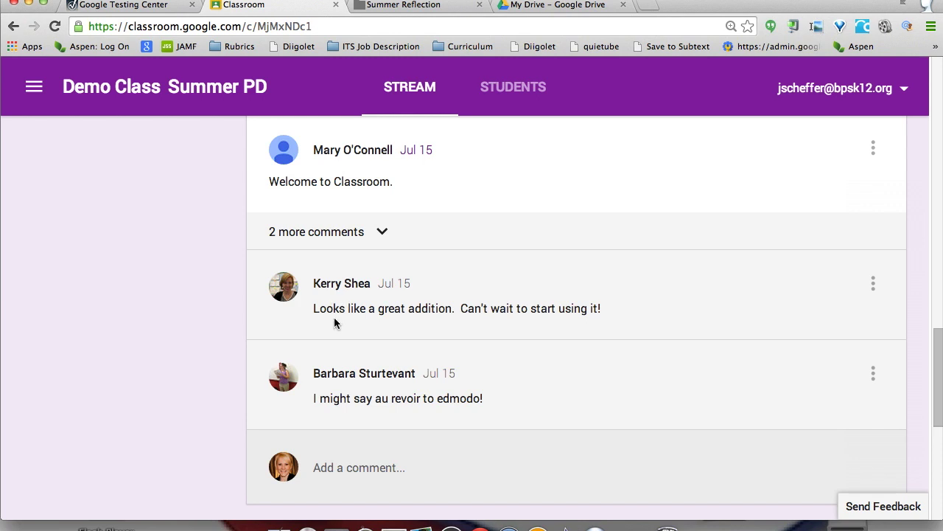
scroll(335, 322, down, 5)
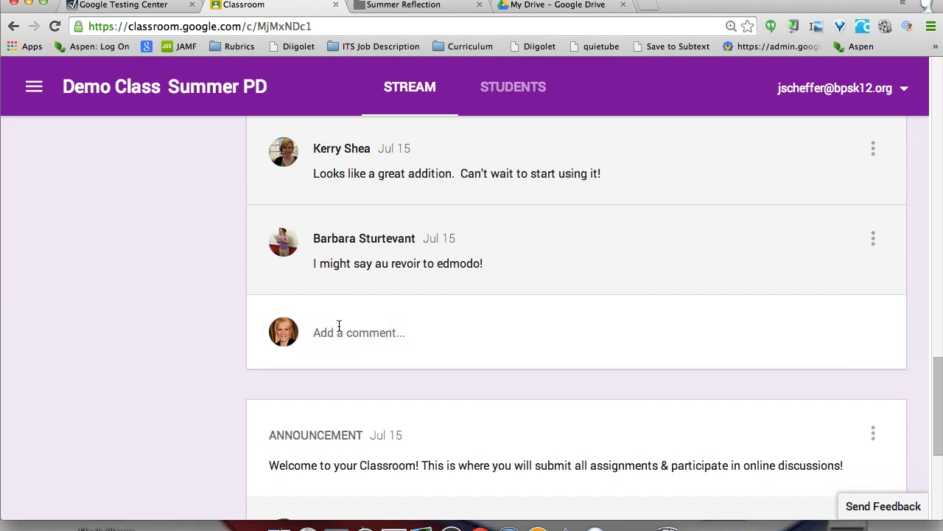
scroll(340, 325, down, 7)
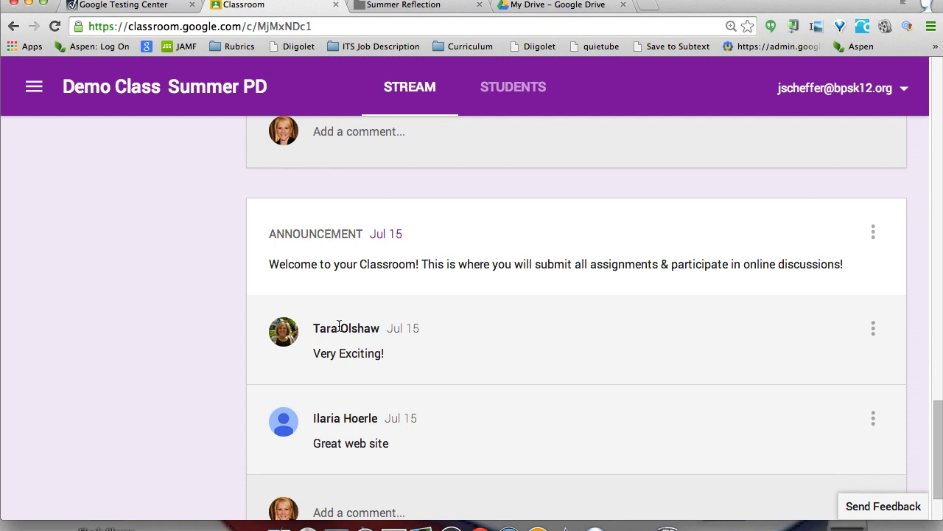
scroll(339, 326, down, 3)
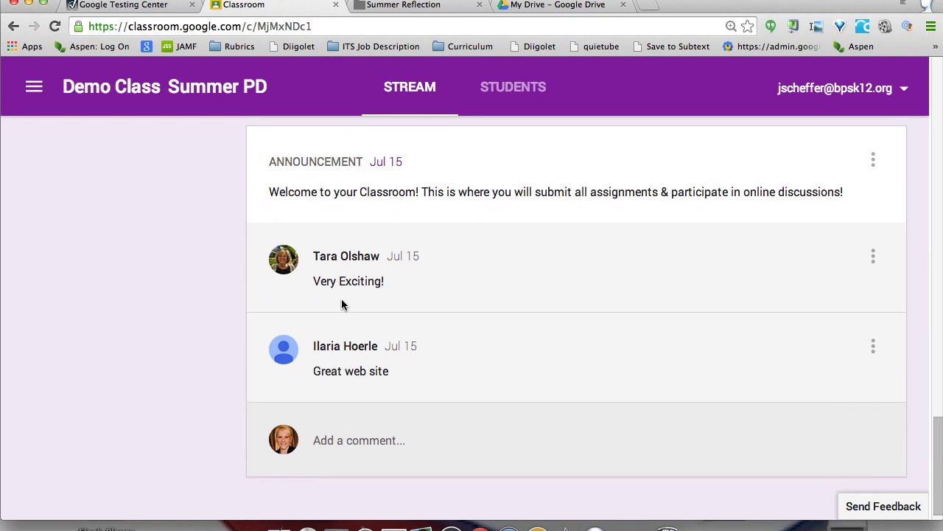
scroll(337, 308, down, 1)
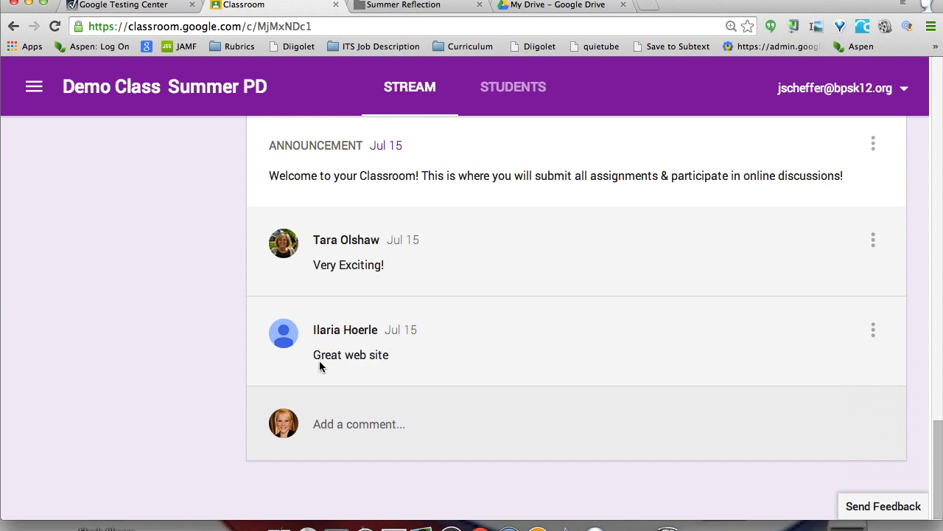
scroll(320, 365, up, 1)
scroll(320, 365, up, 15)
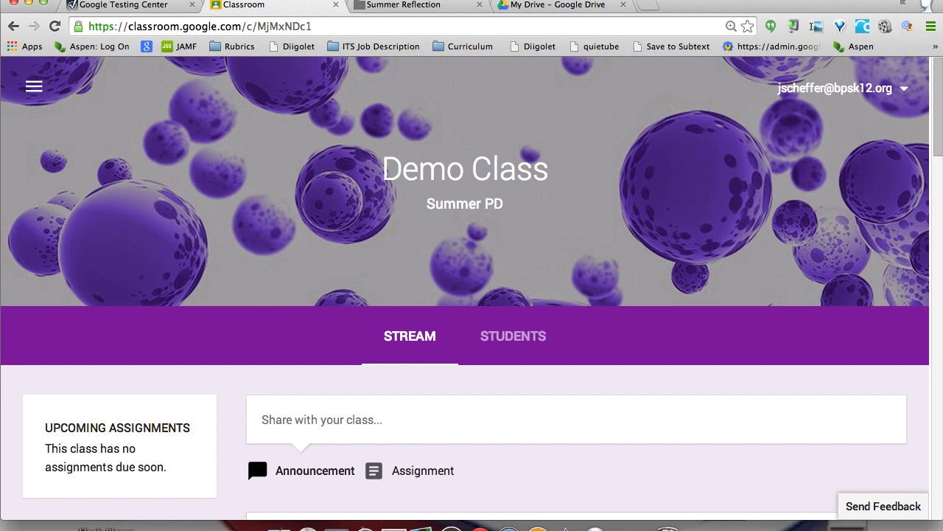
Switch to the Digital Literacy Period 2 class and look over its stream
click(34, 89)
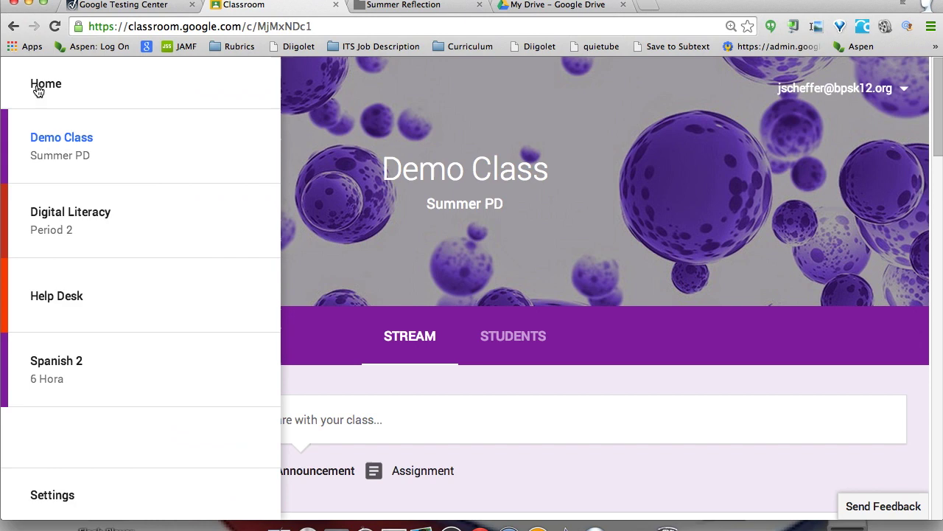
click(66, 222)
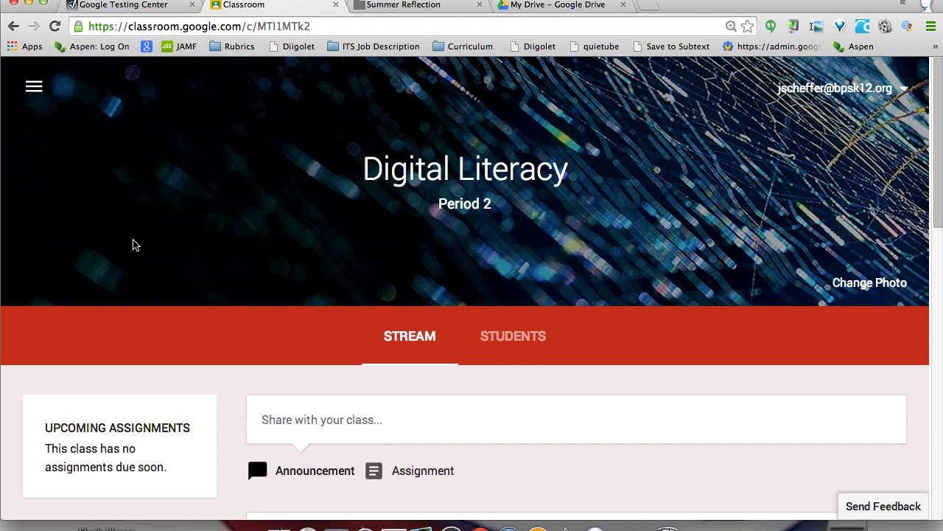
scroll(135, 245, down, 1)
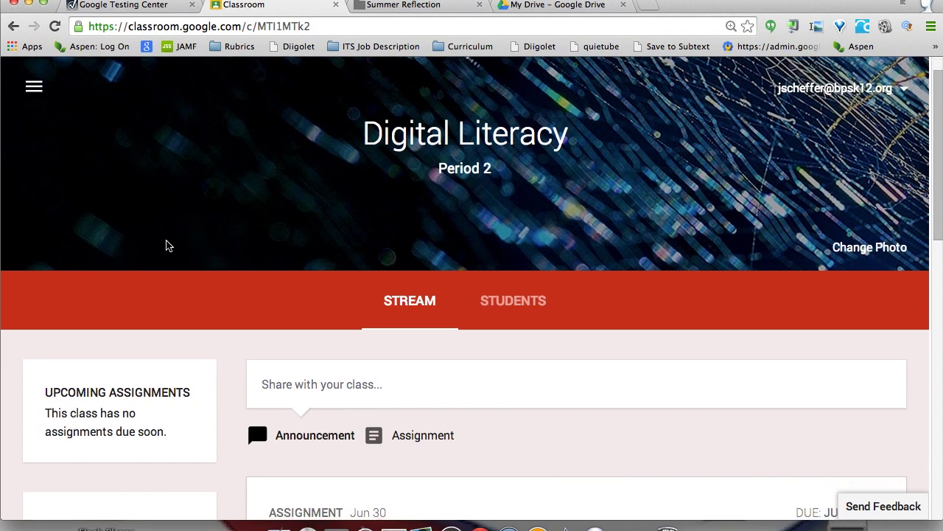
scroll(294, 297, down, 1)
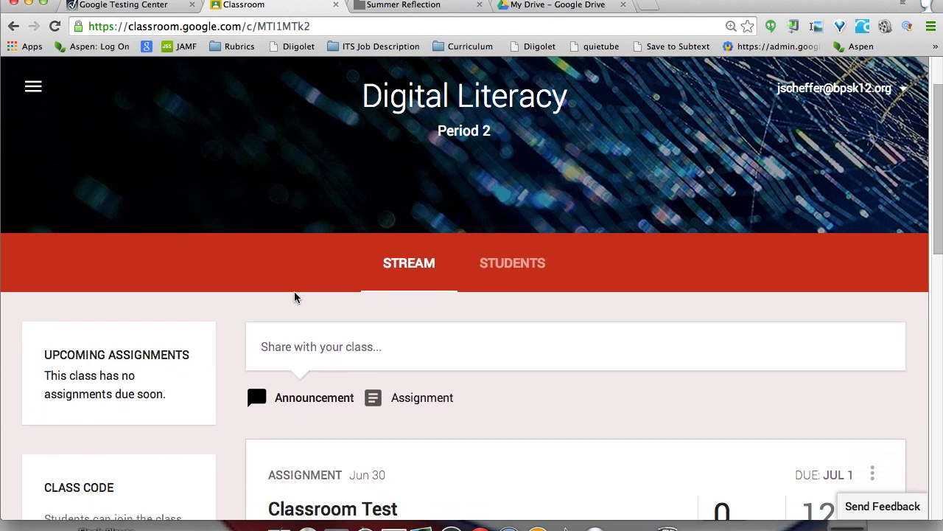
scroll(294, 297, up, 2)
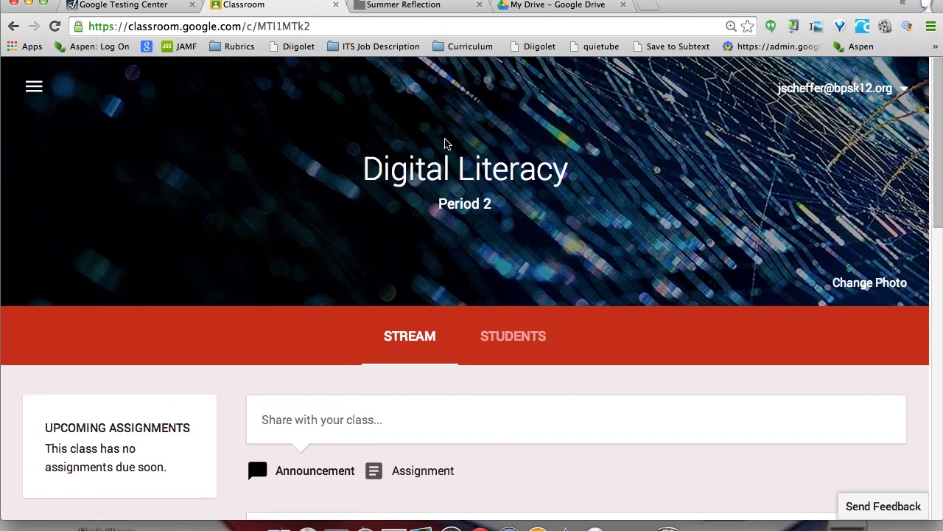
scroll(406, 242, down, 3)
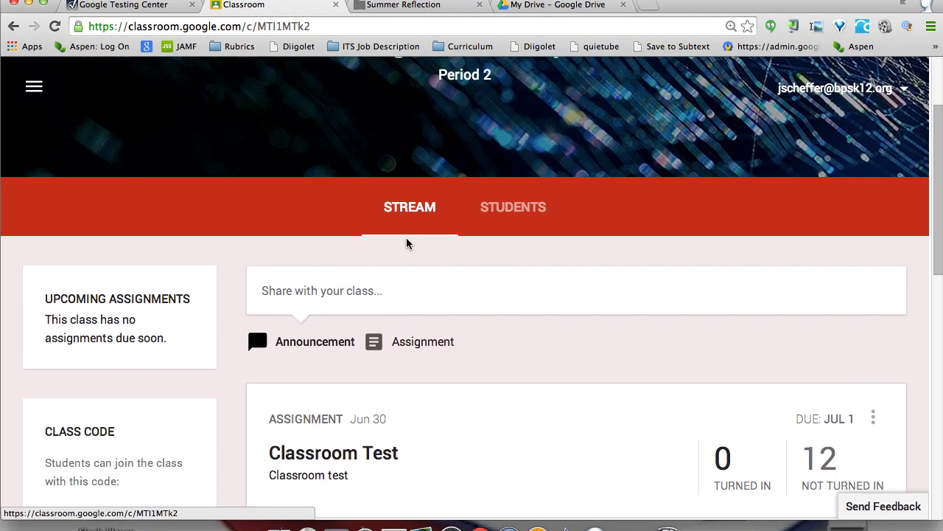
Review the student roster of the Digital Literacy Period 2 class and return to the Demo Class
click(498, 208)
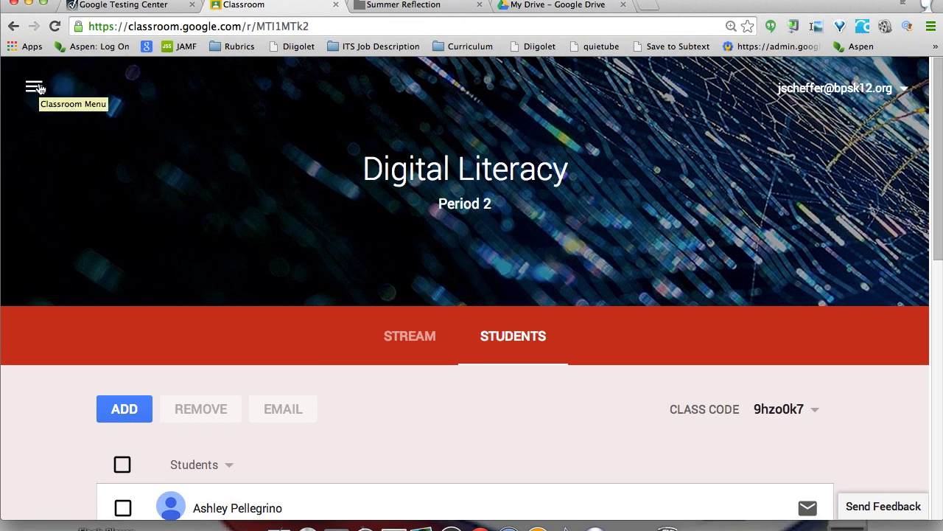
scroll(385, 281, down, 10)
scroll(384, 280, up, 6)
scroll(383, 281, up, 5)
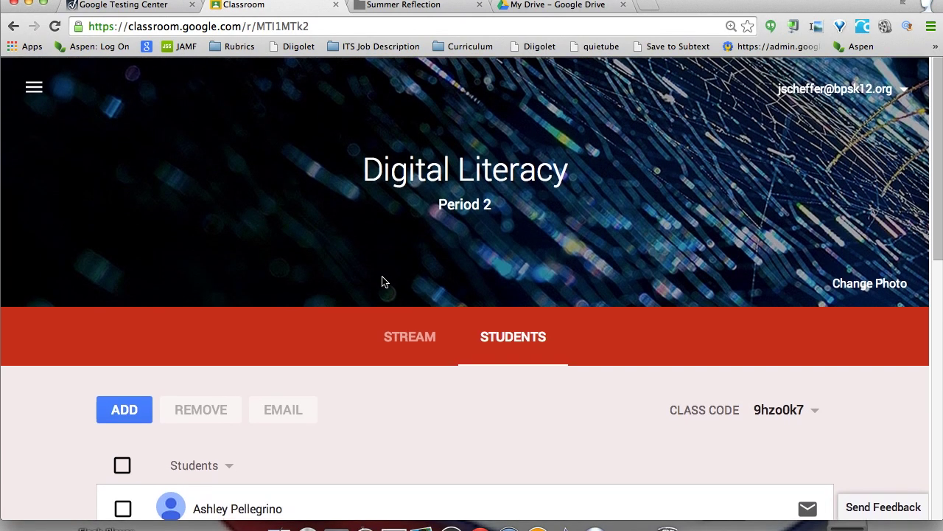
click(34, 87)
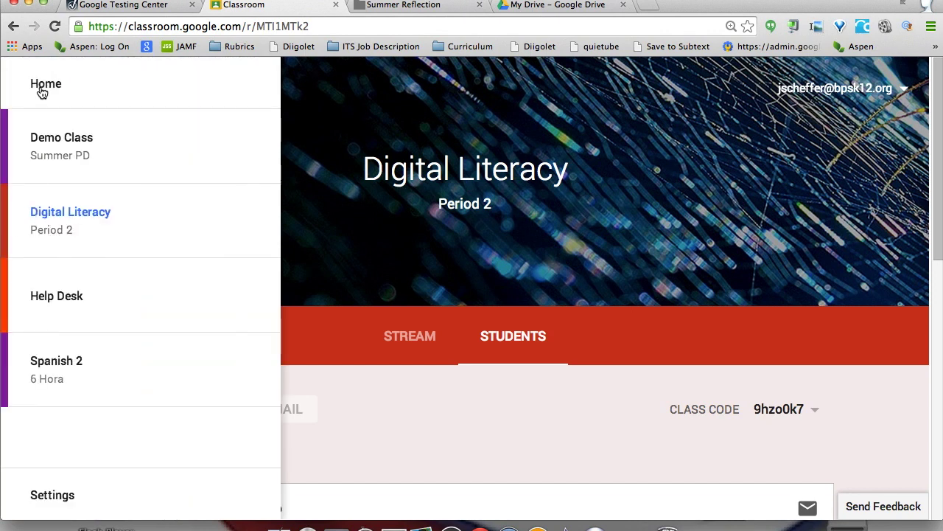
click(62, 167)
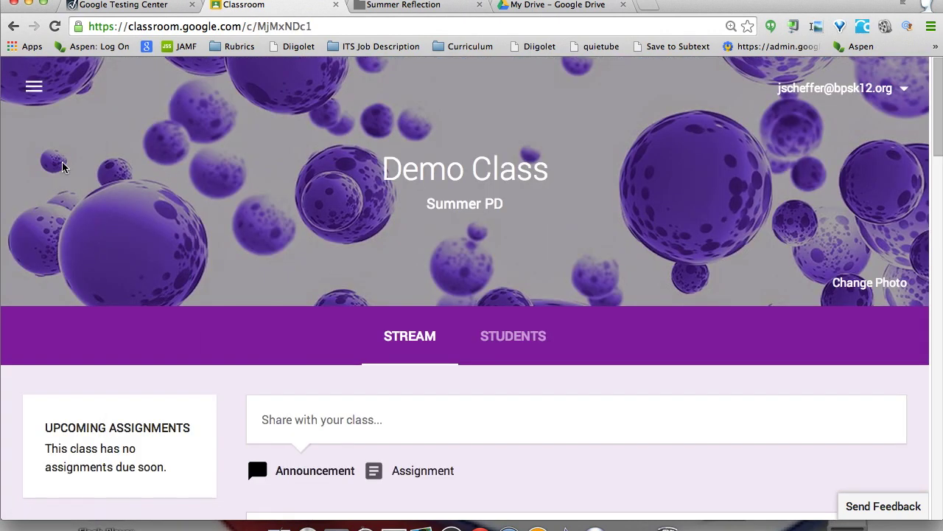